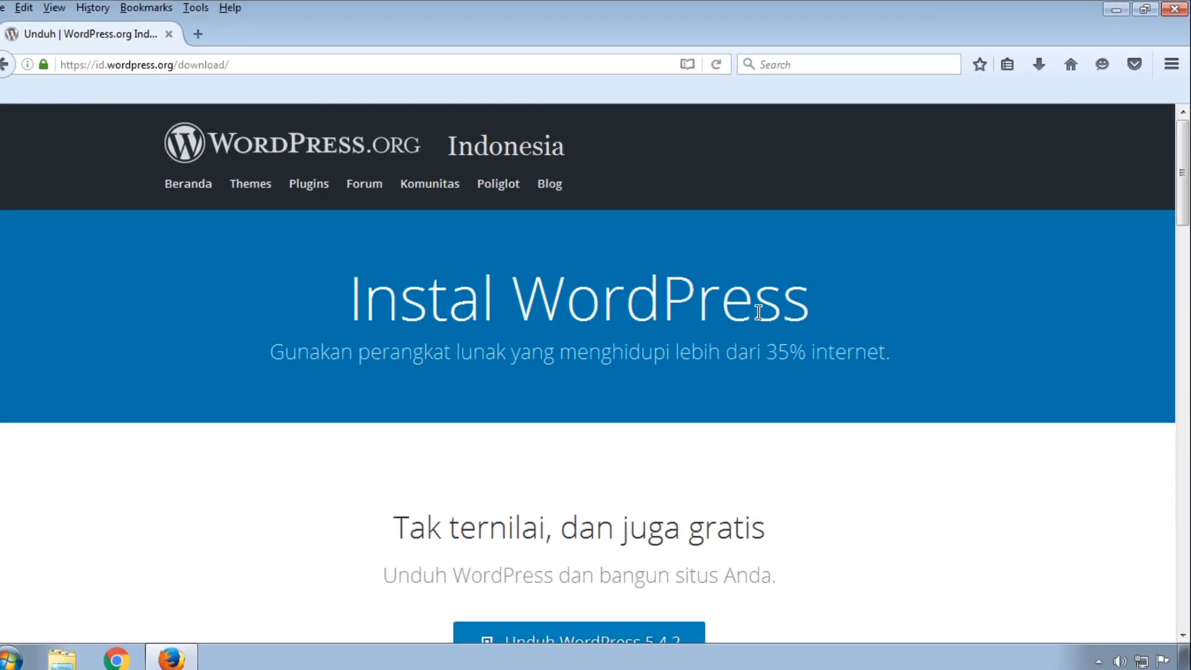
Download the WordPress 5.4.2 zip package from WordPress.org.
scroll(769, 310, "down", 3)
scroll(806, 308, "up", 1)
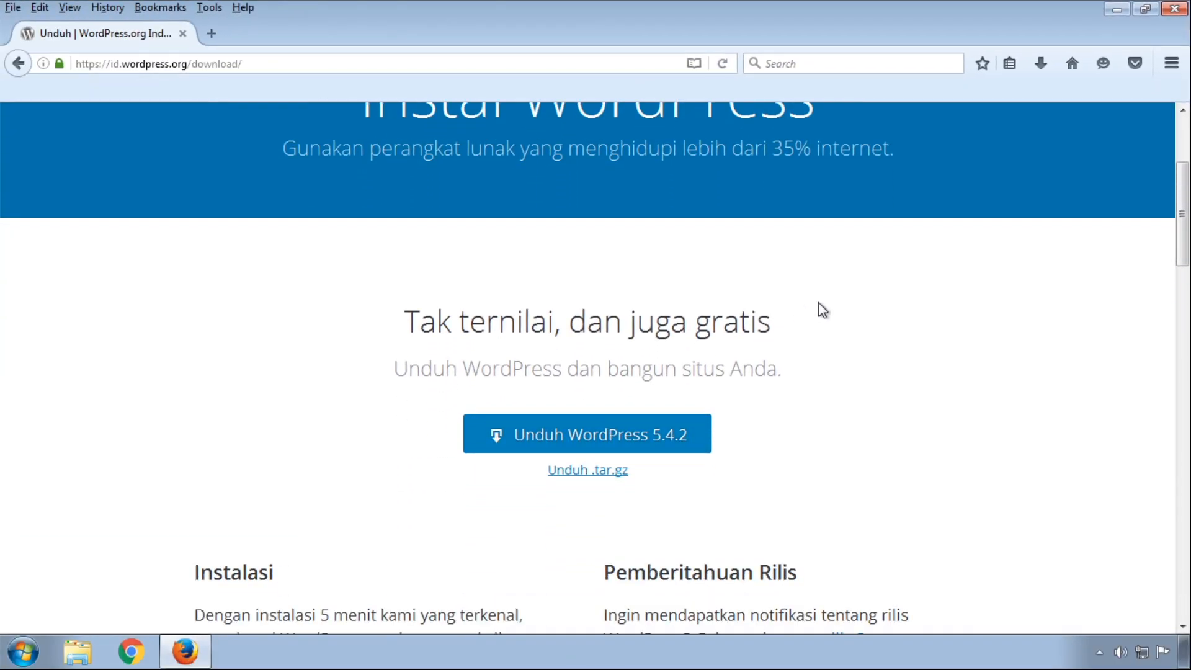
scroll(819, 304, "down", 3)
scroll(820, 307, "down", 3)
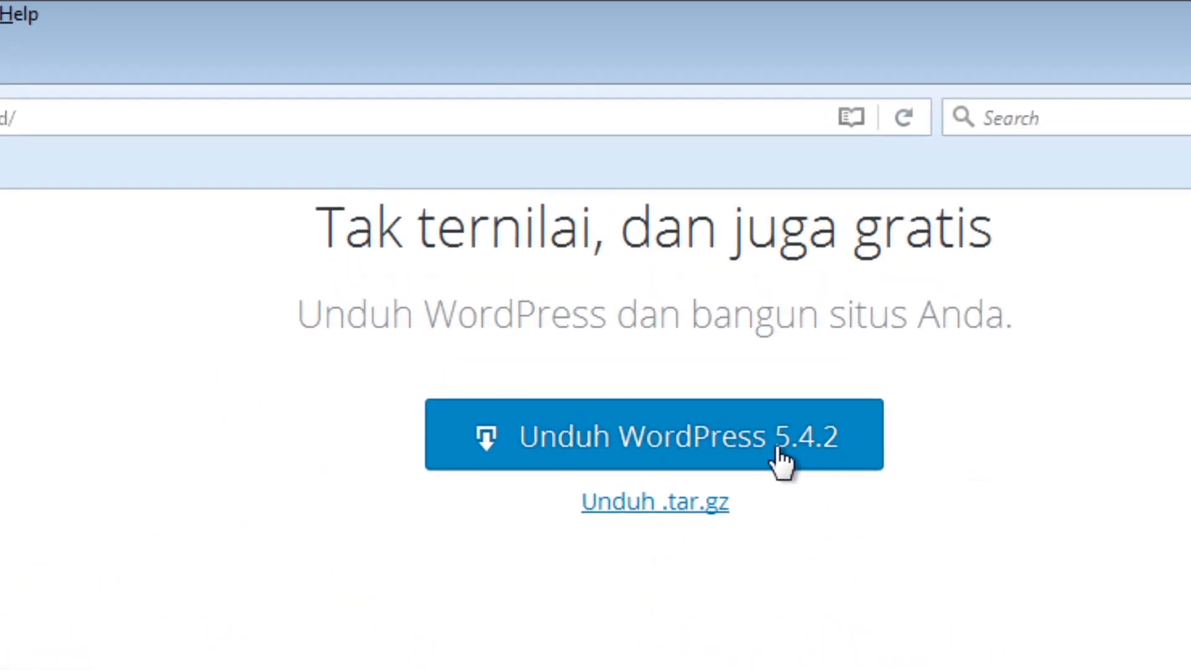
left_click(656, 248)
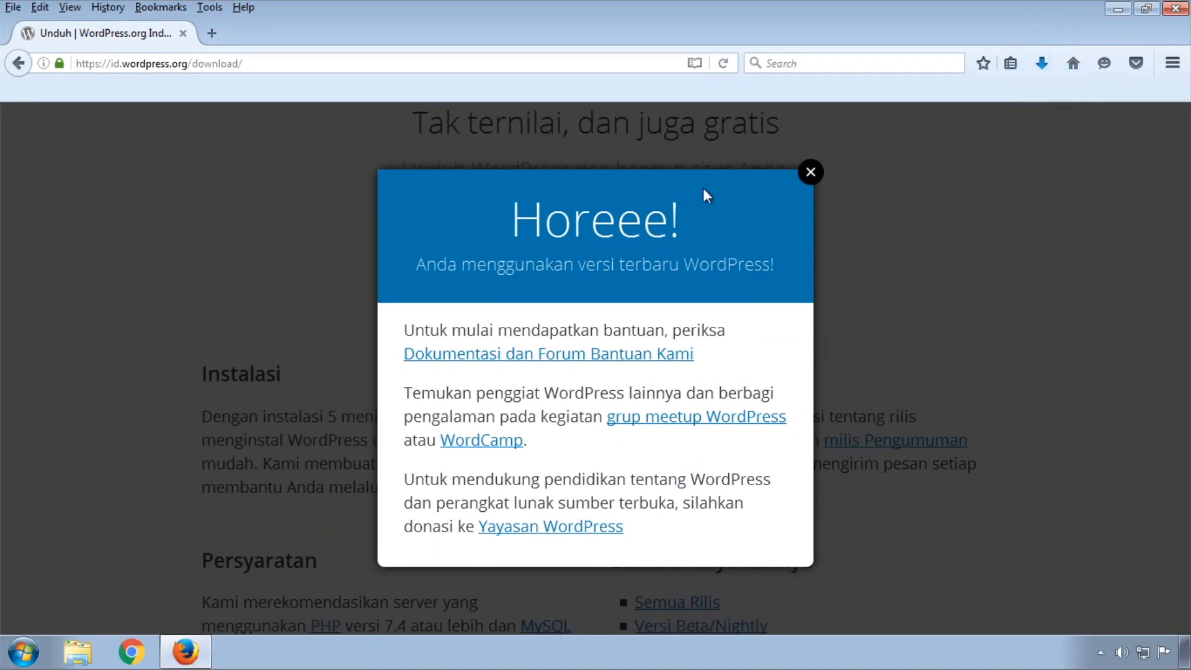
Confirm the WordPress zip finished in the Downloads panel, then open a new browser tab.
left_click(1038, 64)
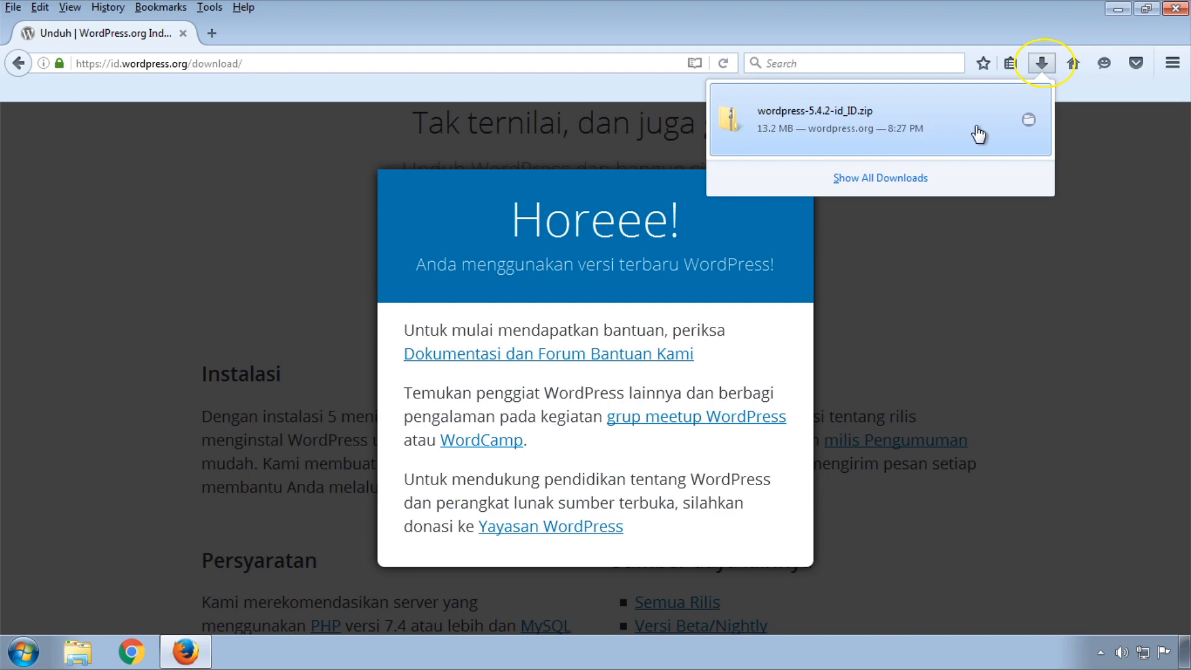
left_click(1040, 63)
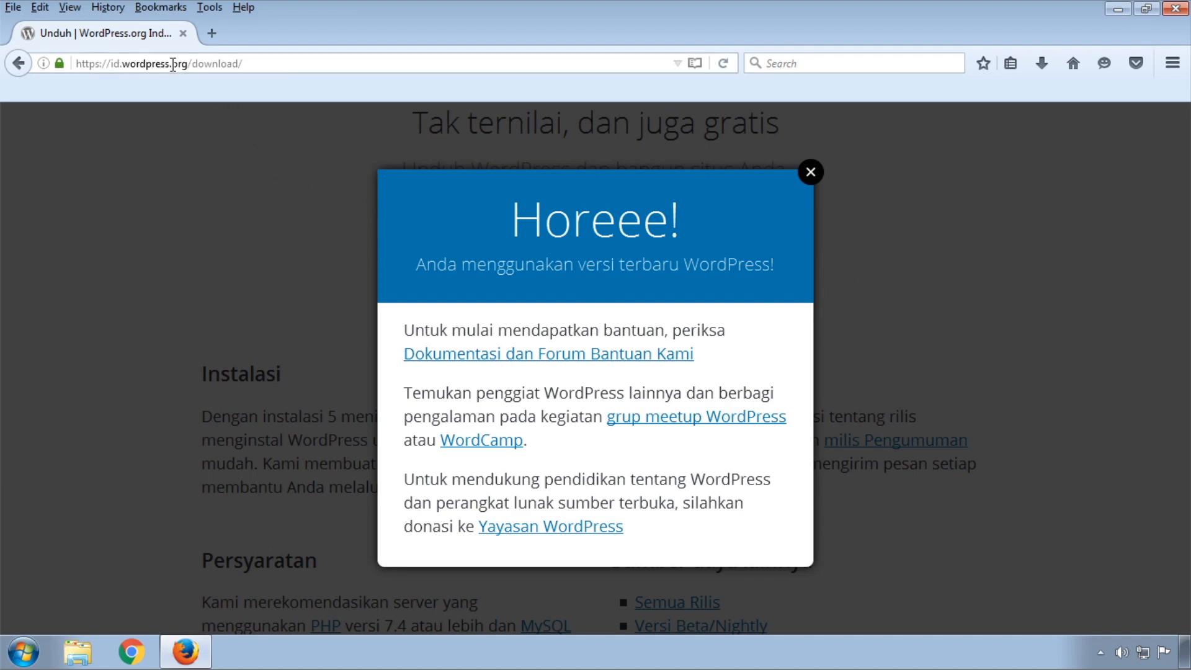
left_click(221, 33)
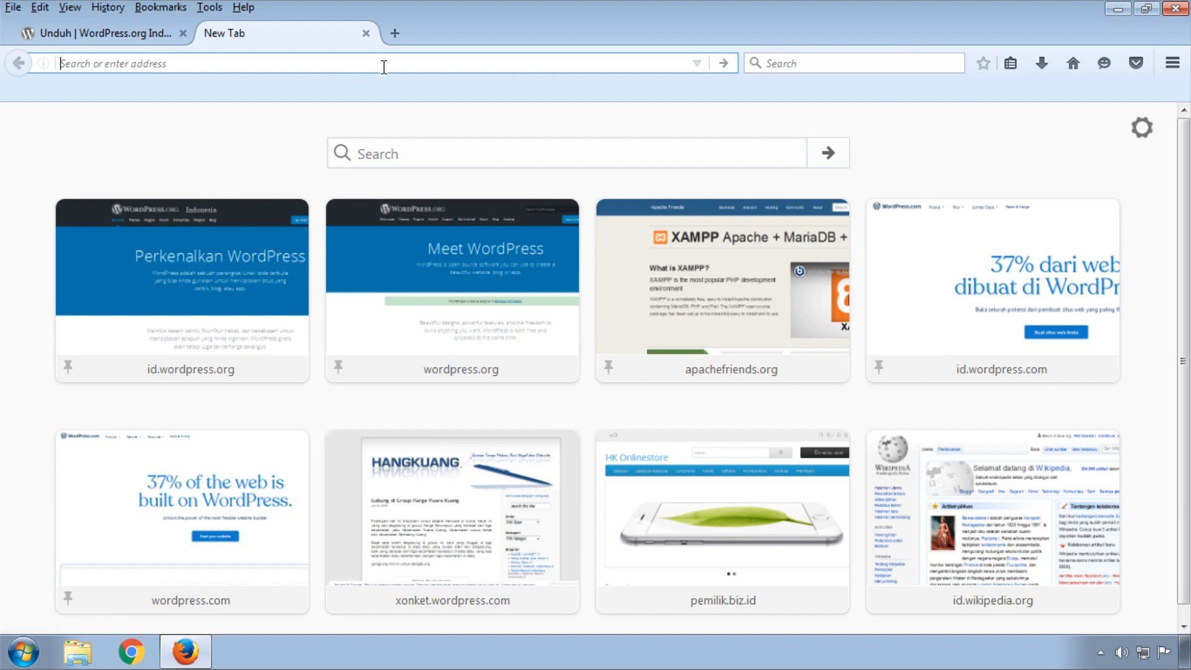
Open apachefriends.org and scroll to the XAMPP for Windows 7.4.7 download offer.
left_click(705, 288)
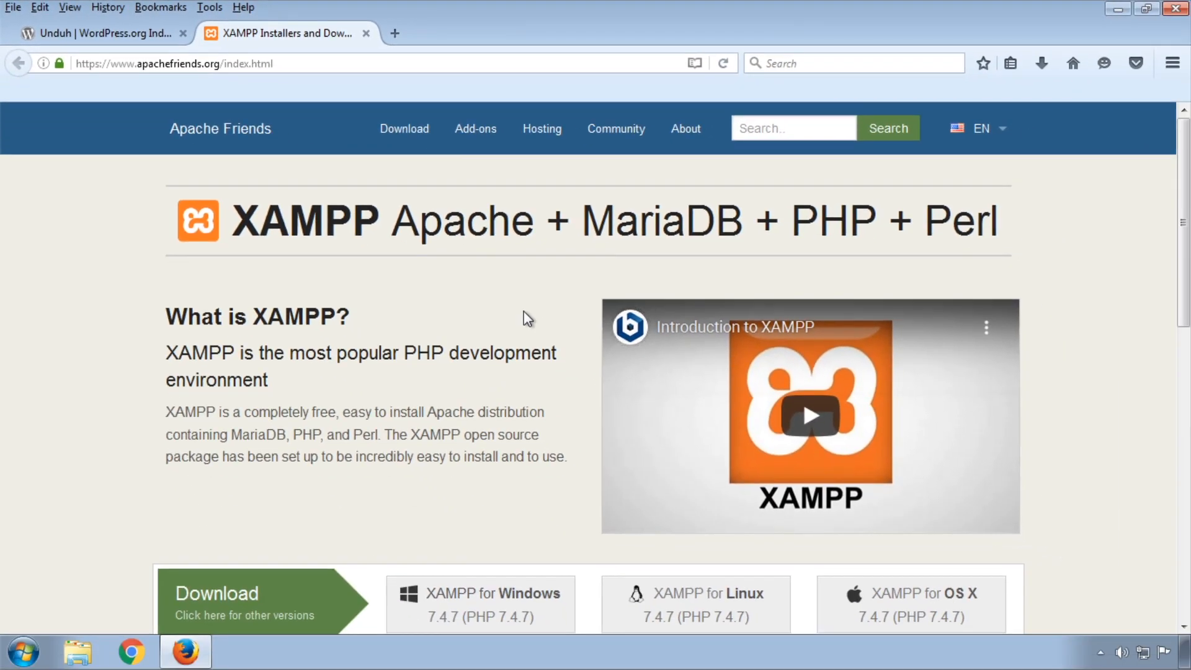
scroll(544, 323, "down", 3)
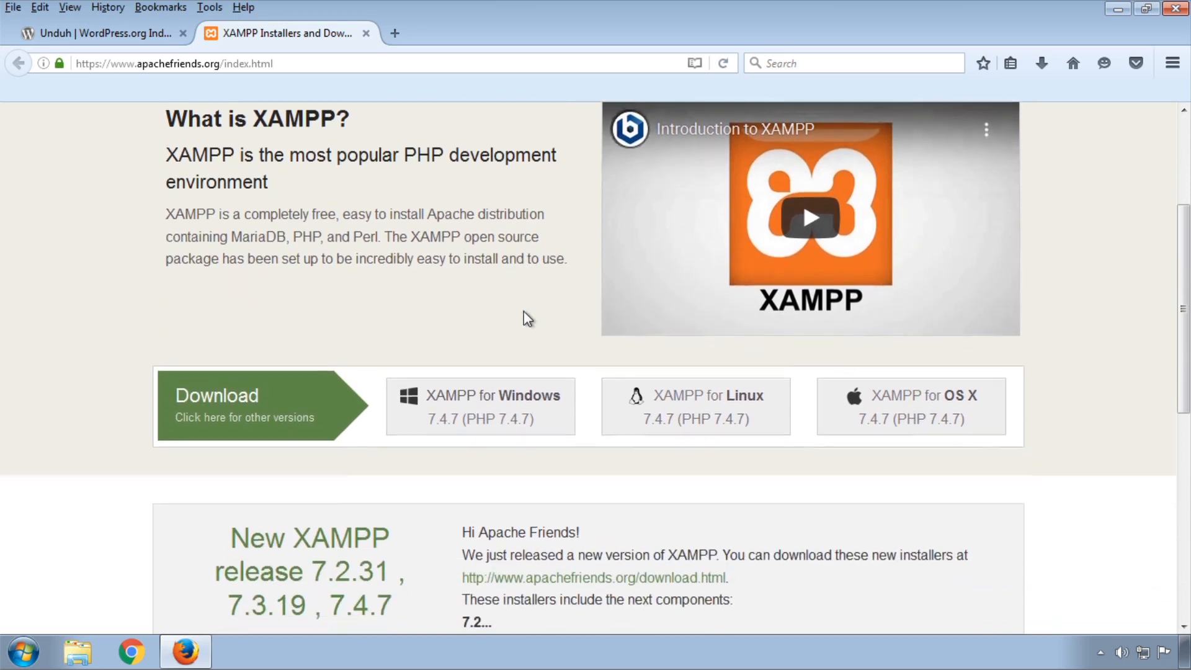
scroll(526, 319, "down", 2)
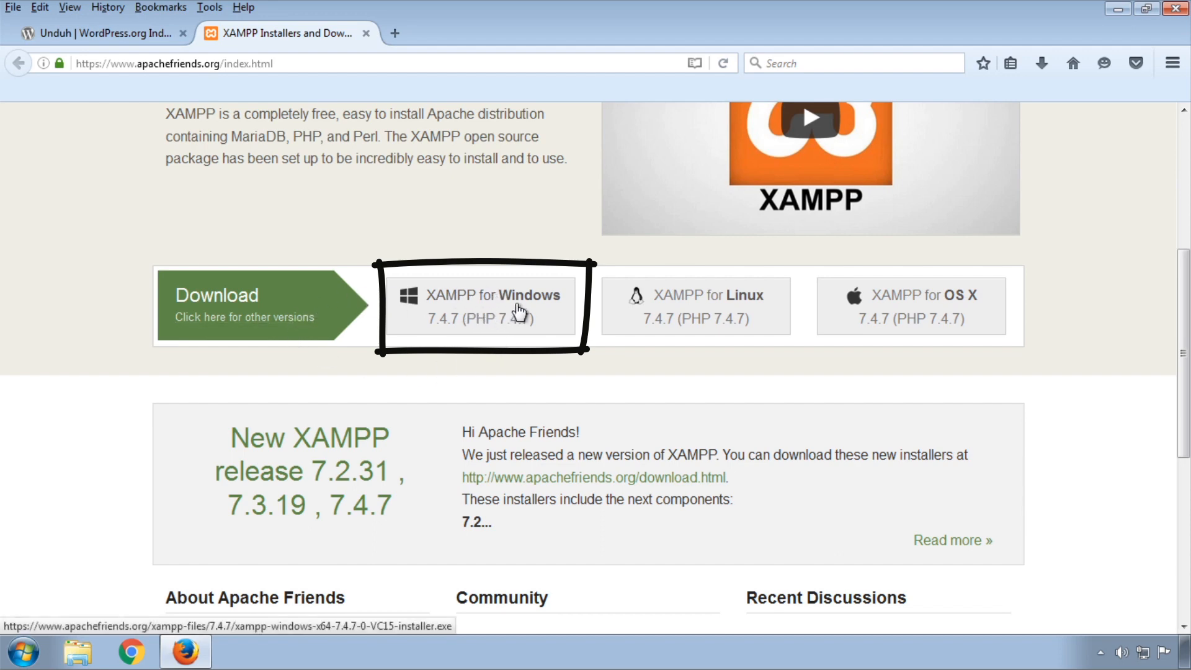
Save the XAMPP 7.4.7 x64 Windows installer and open the folder containing it.
left_click(519, 307)
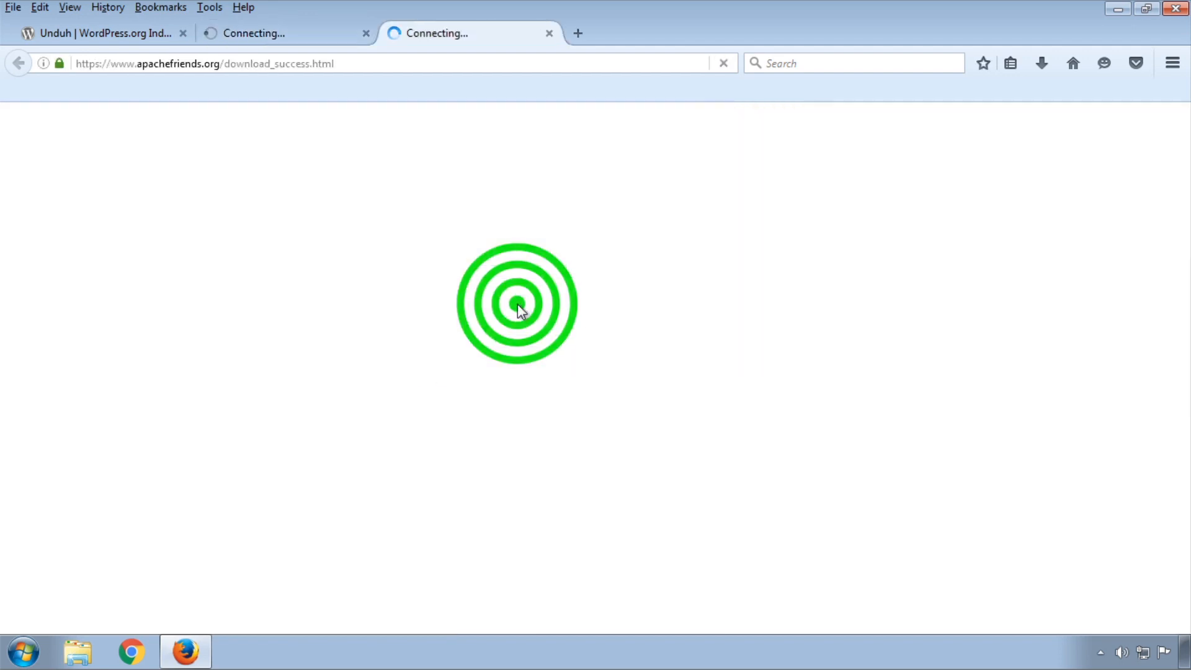
left_click_drag(616, 447, 611, 257)
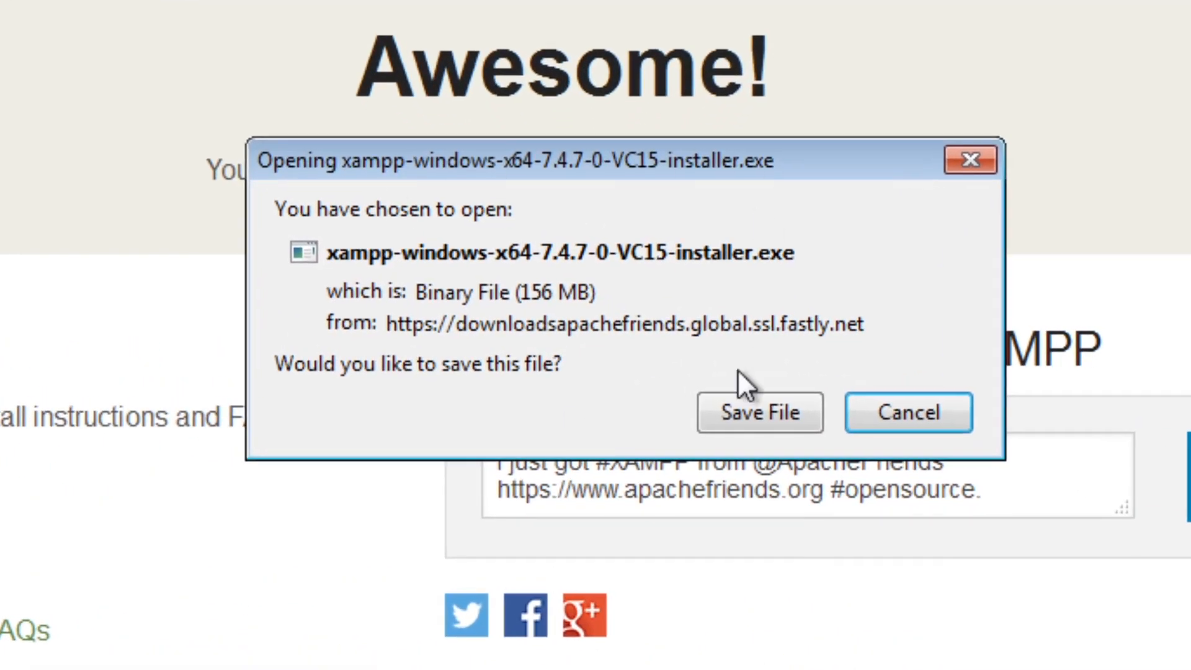
left_click(748, 412)
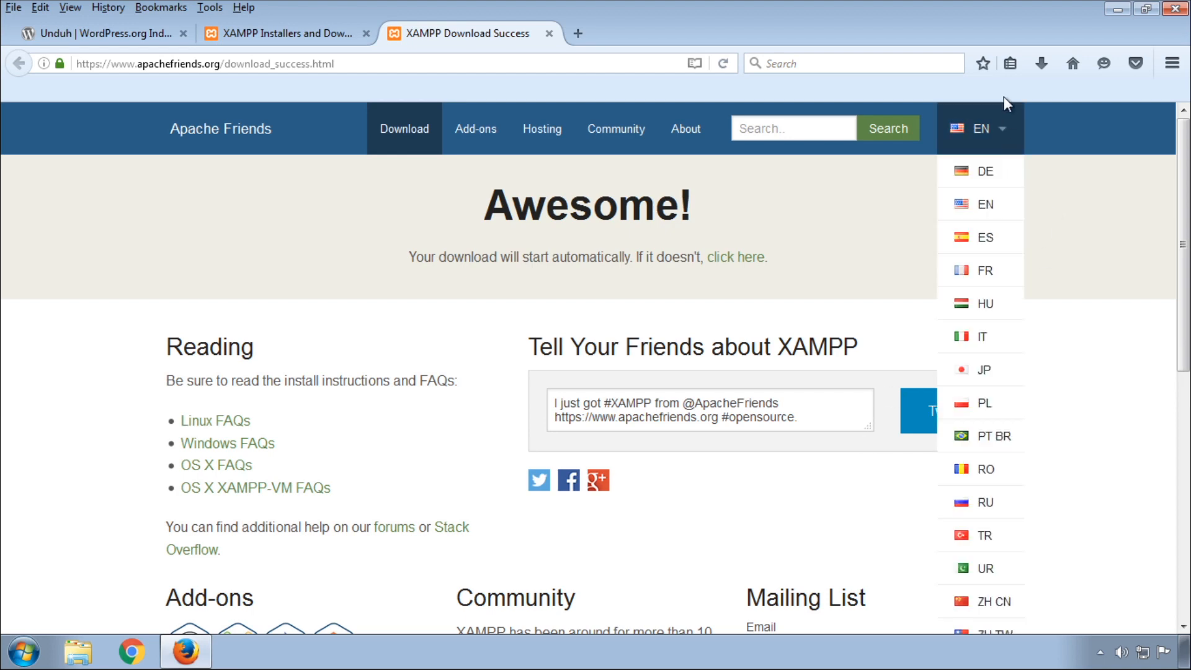
left_click(1043, 63)
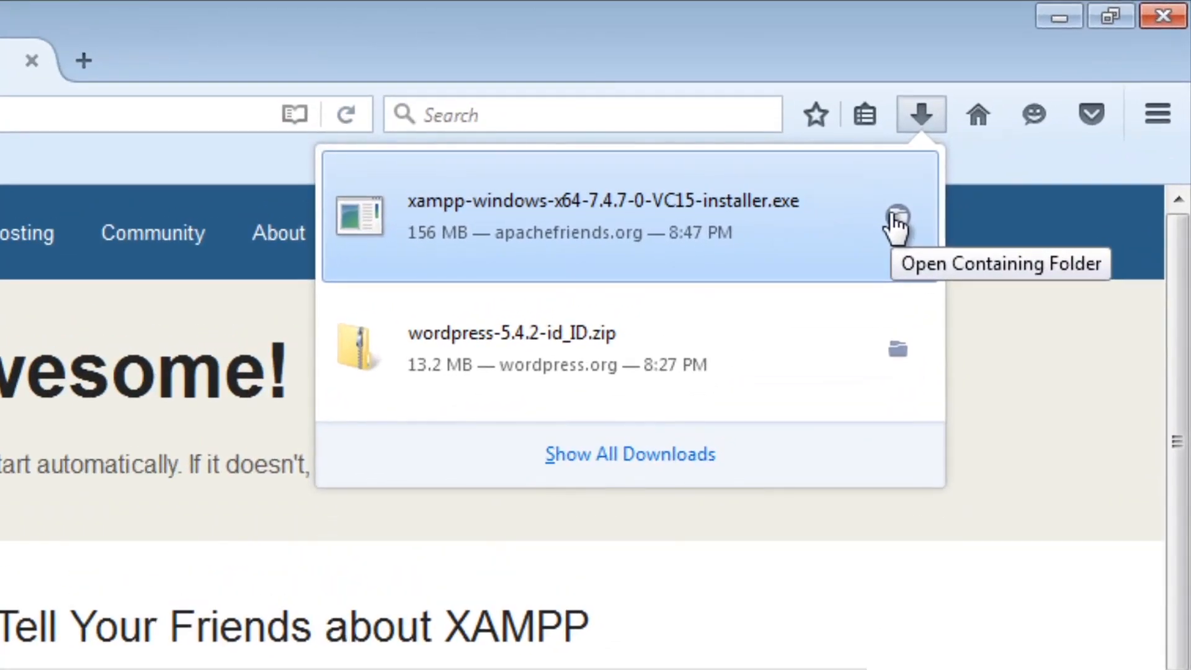
left_click(1028, 126)
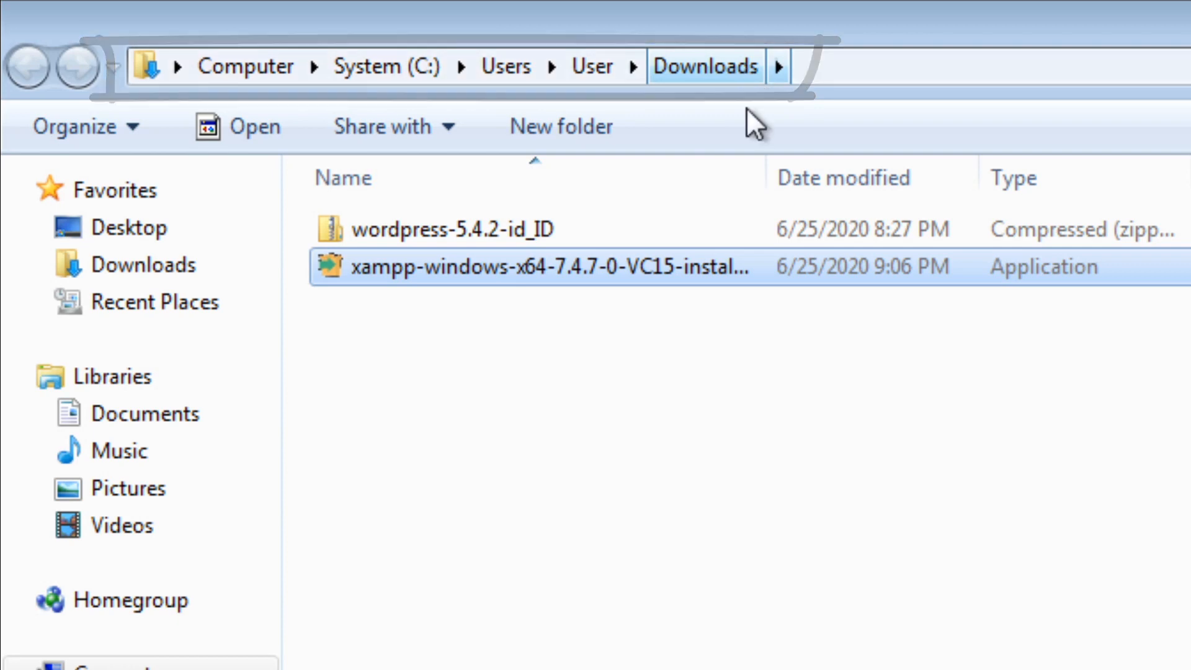
Clear the selection in the Downloads folder holding the WordPress zip and XAMPP installer.
left_click(809, 401)
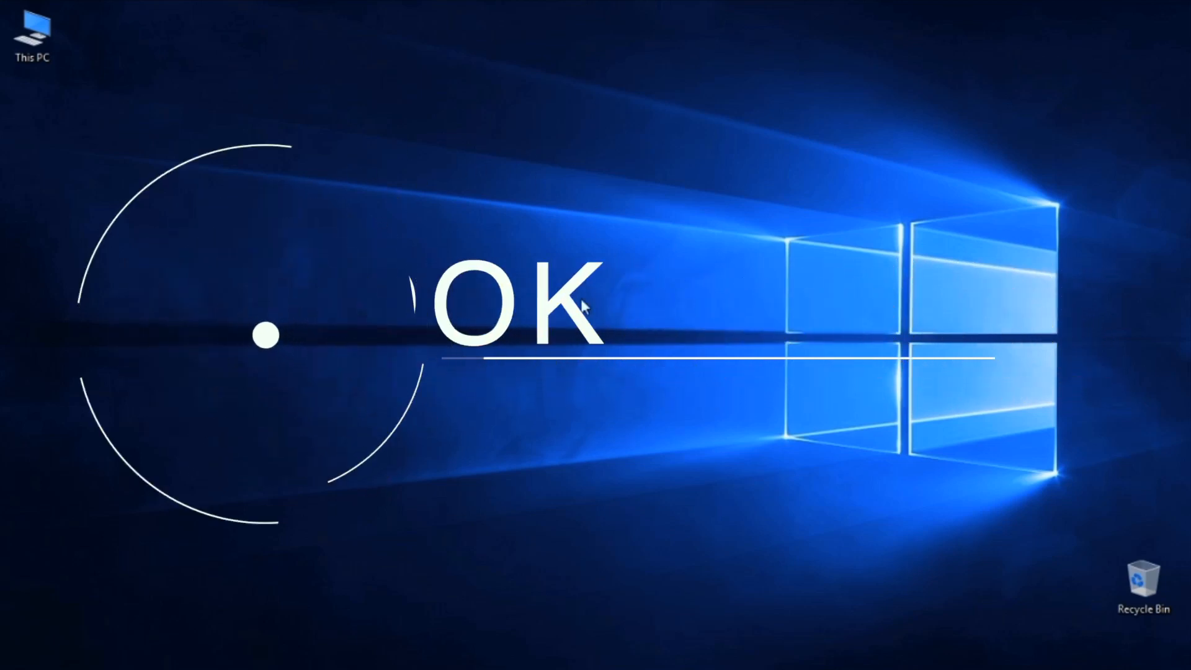
Run the xampp installer from the Downloads folder via This PC.
double_click(50, 43)
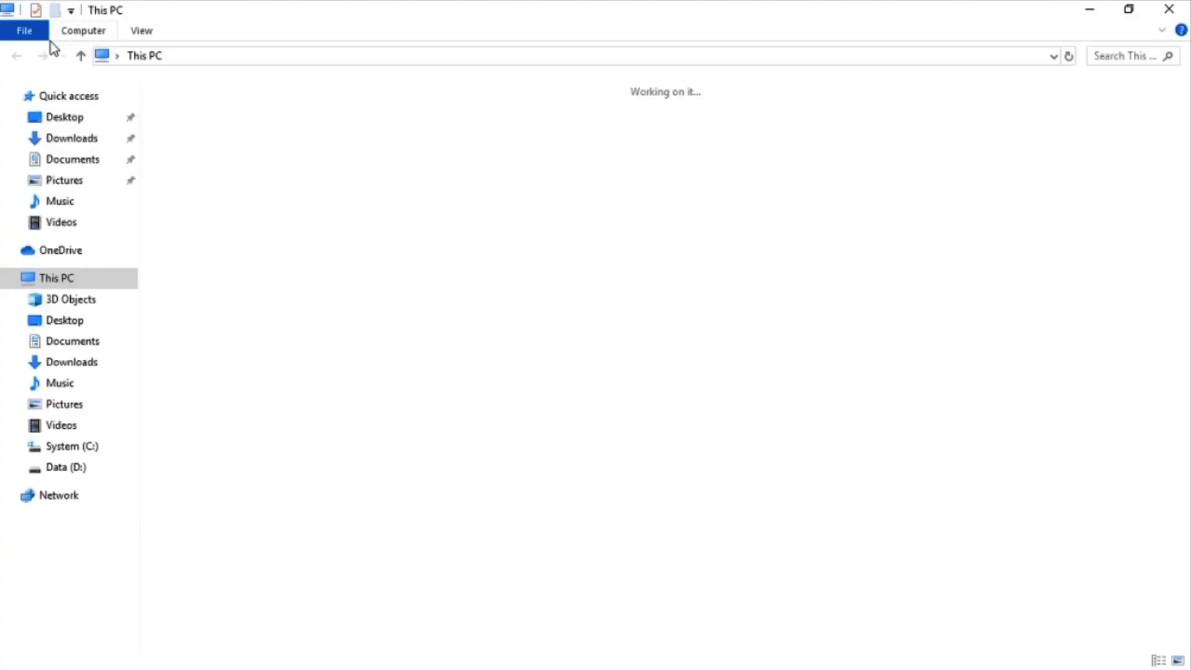
left_click(71, 143)
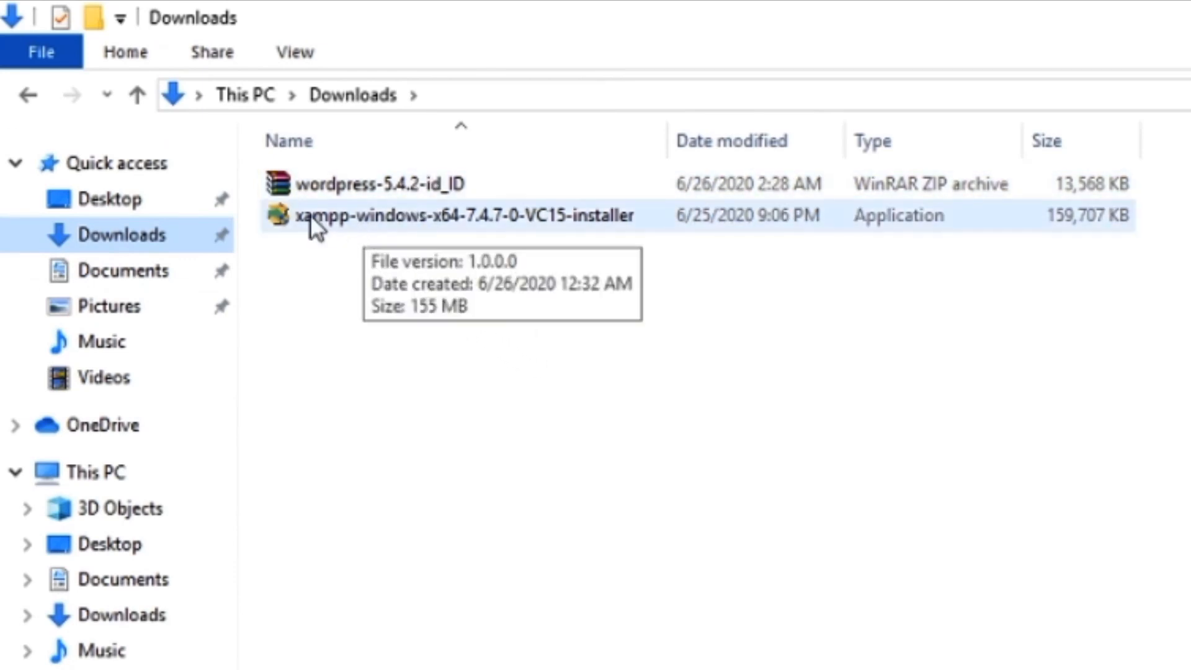
double_click(486, 218)
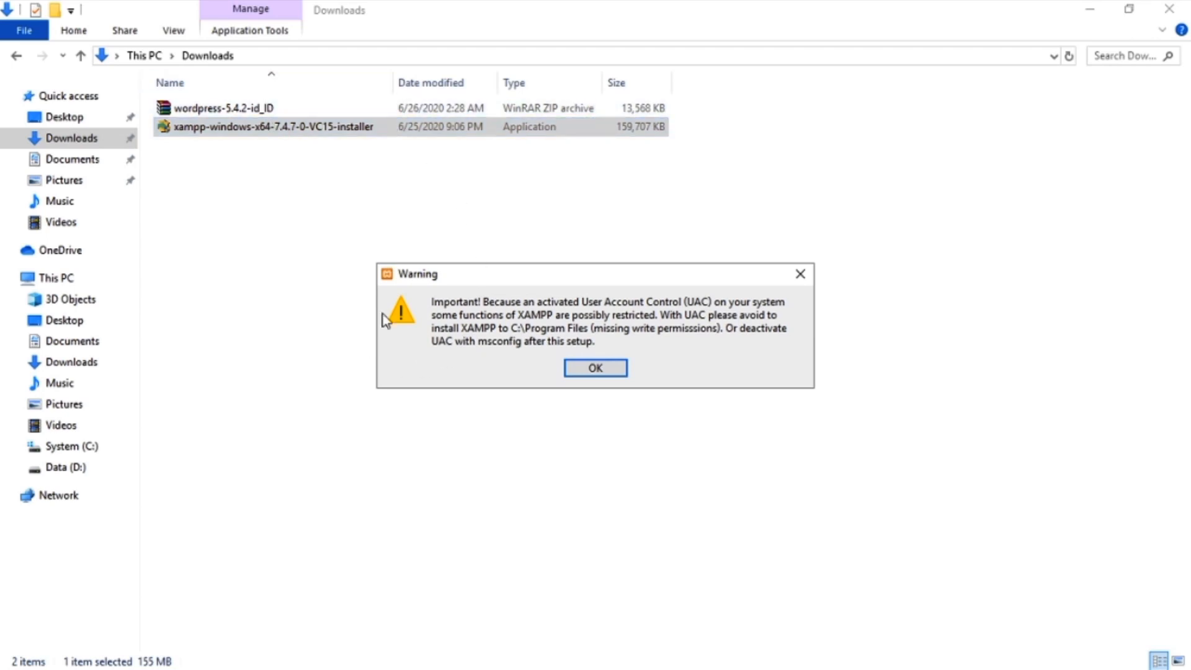
Accept the UAC warning and exclude Tomcat, Fake Sendmail and Webalizer from the components.
left_click(615, 370)
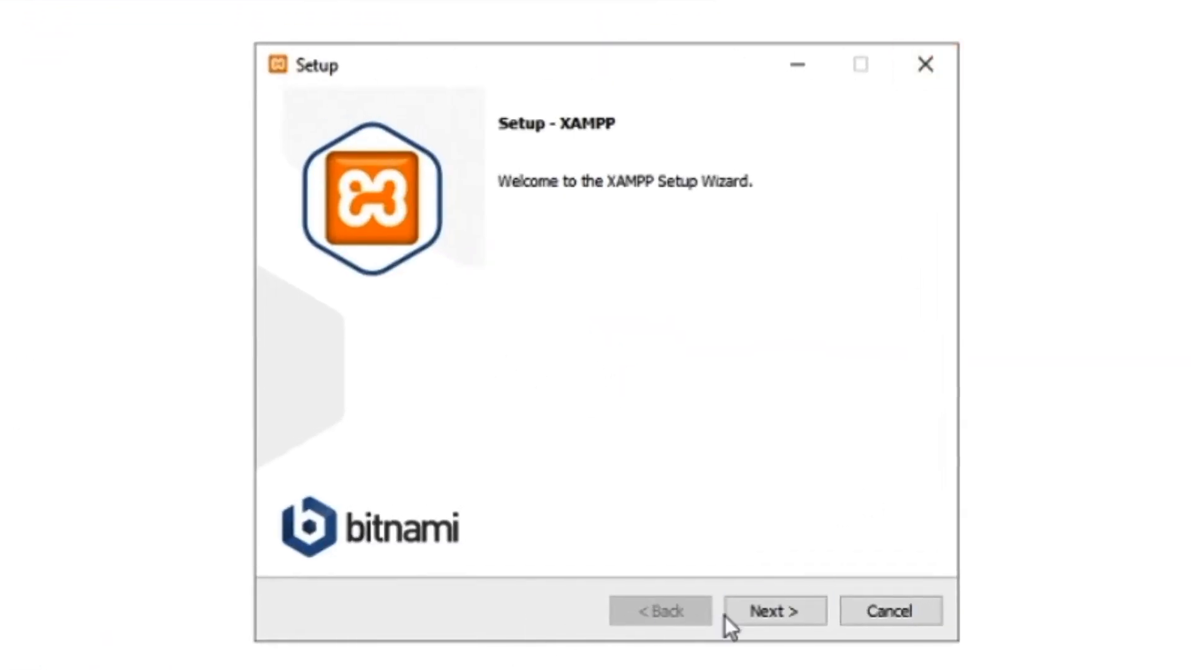
left_click(786, 614)
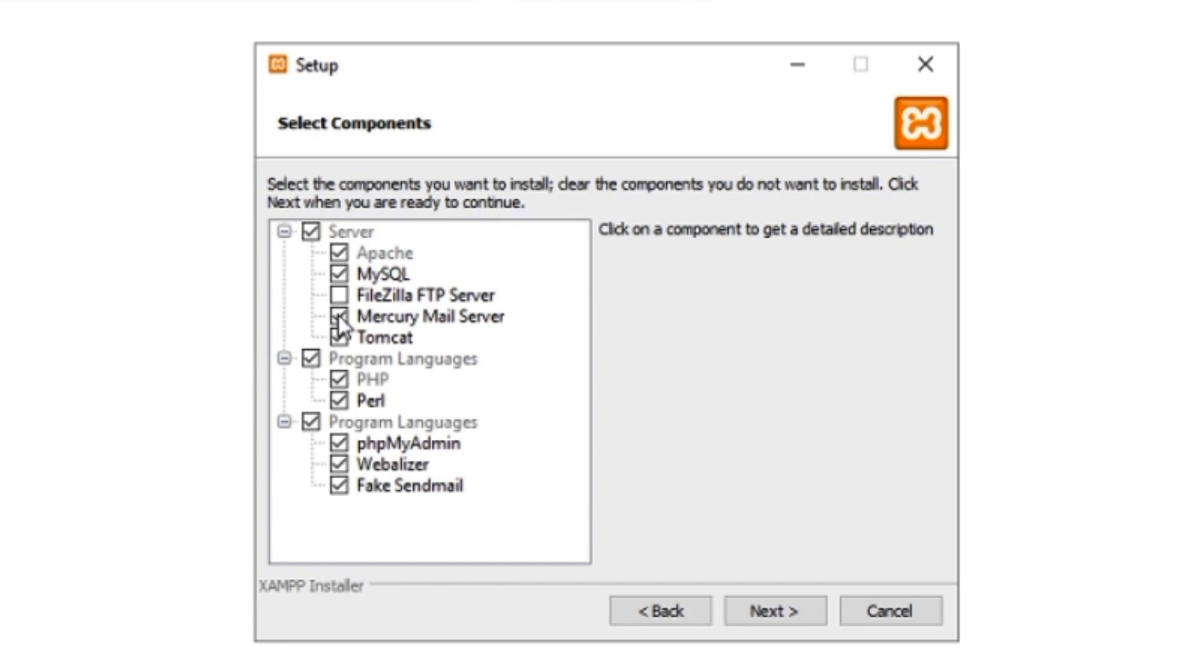
left_click(338, 337)
left_click(339, 486)
left_click(339, 464)
left_click(794, 615)
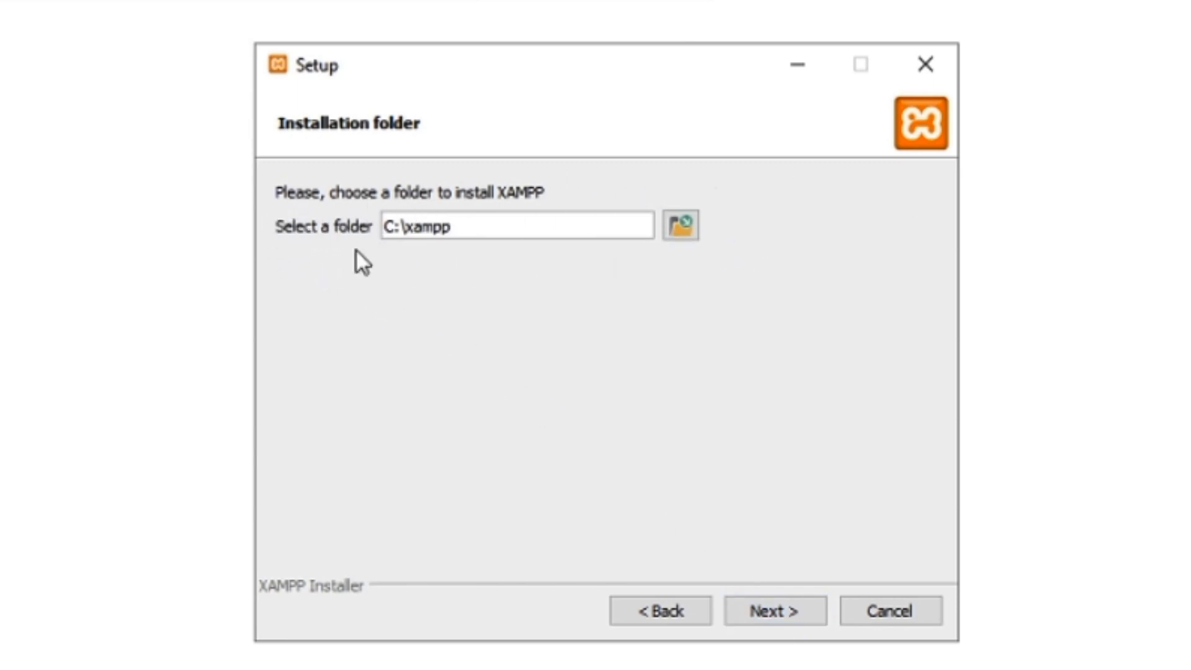
Keep C:\xampp and English, skip the Bitnami page, and start the installation.
left_click(770, 624)
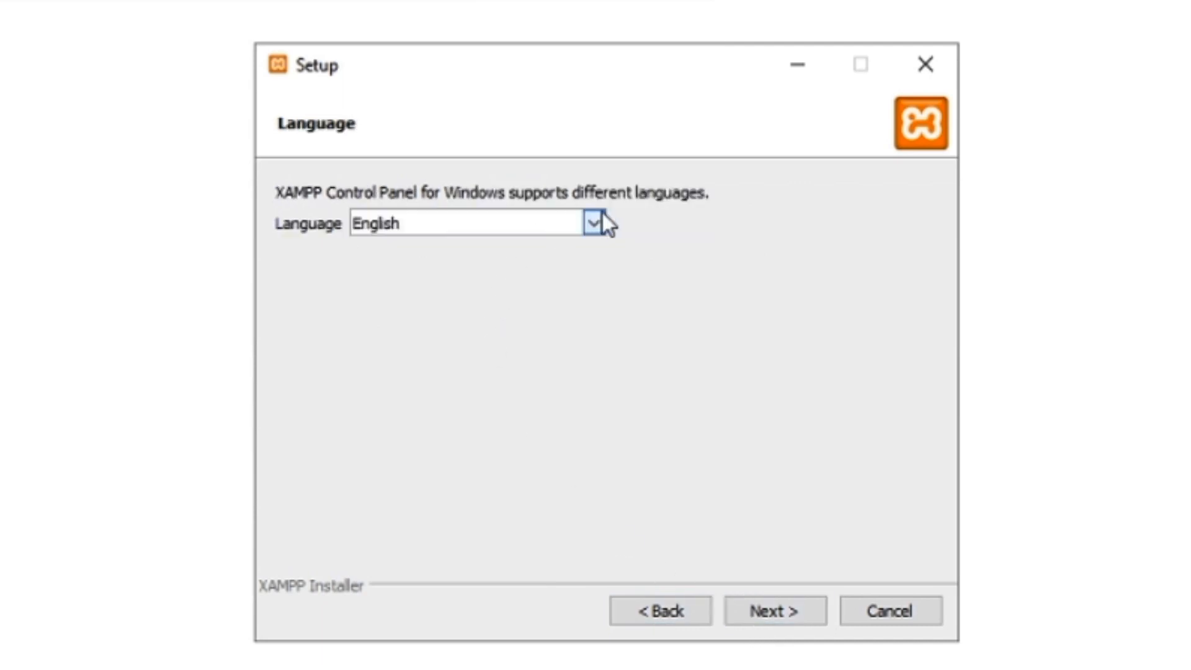
left_click(594, 224)
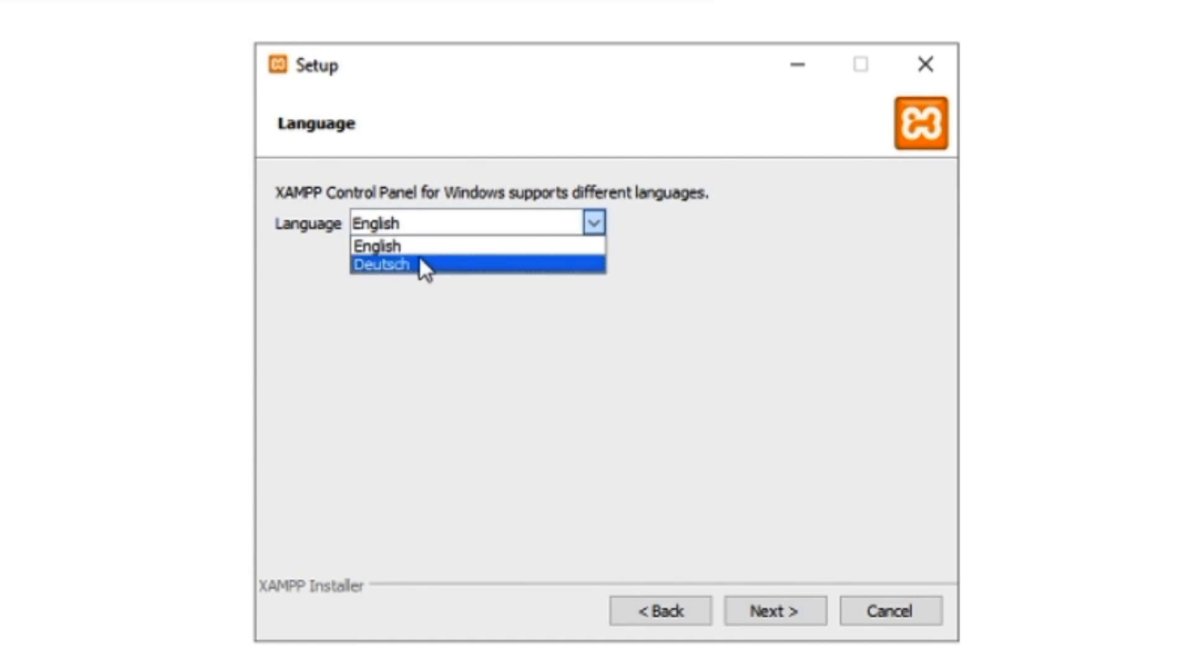
left_click(397, 247)
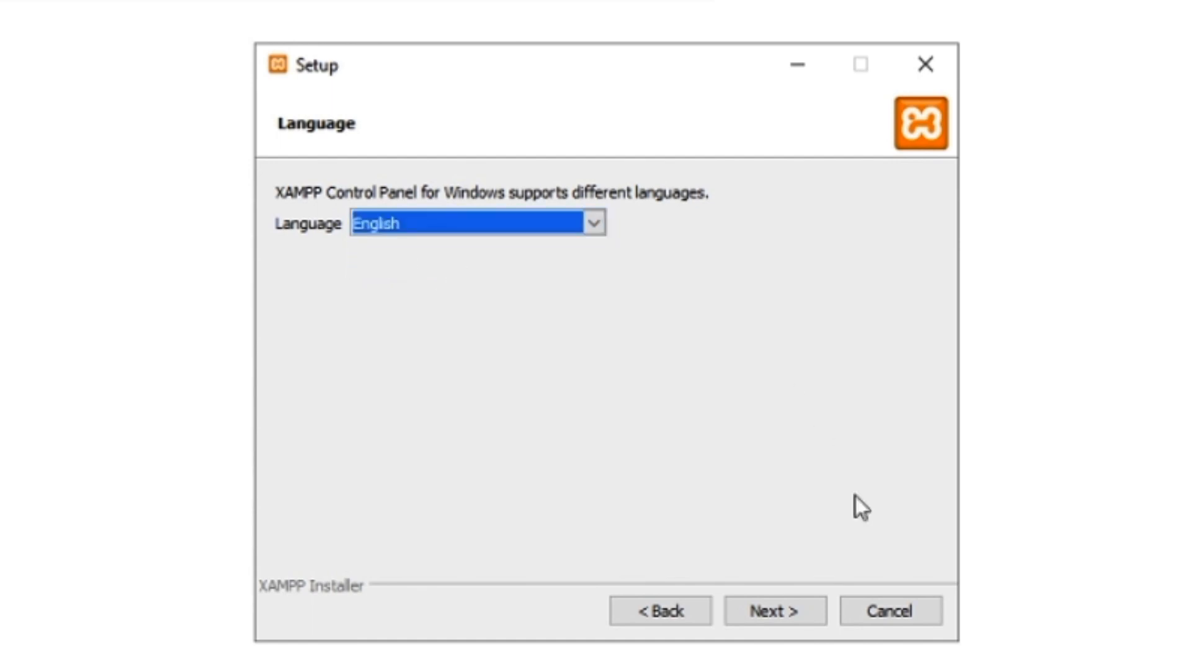
left_click(772, 620)
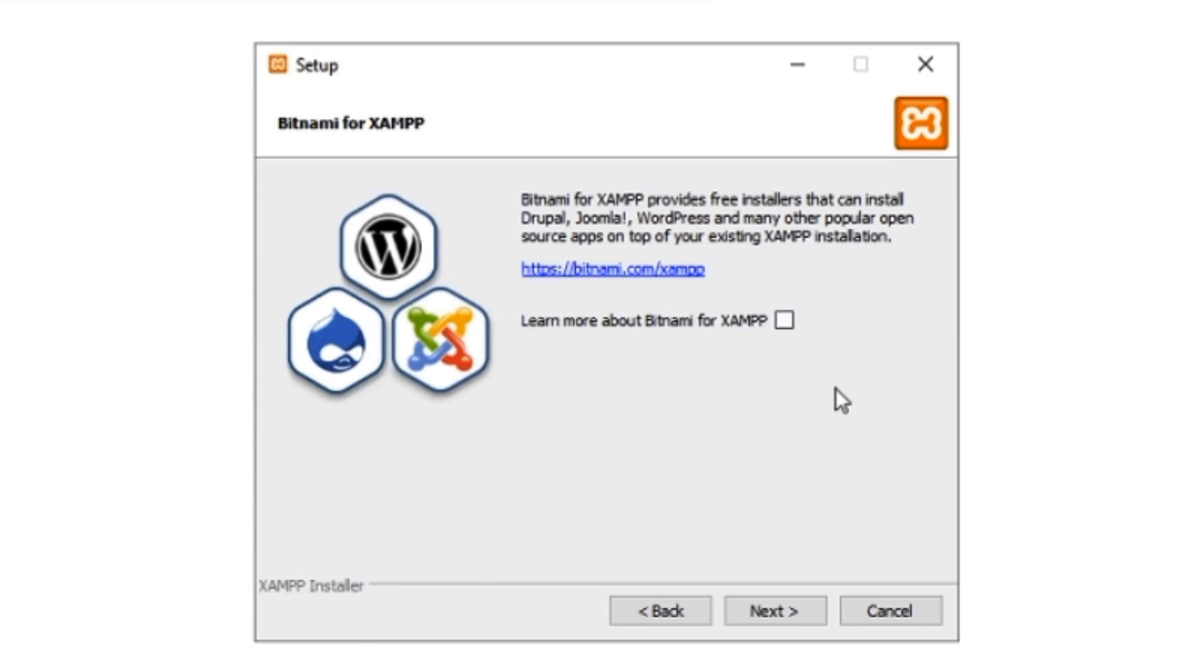
left_click(773, 609)
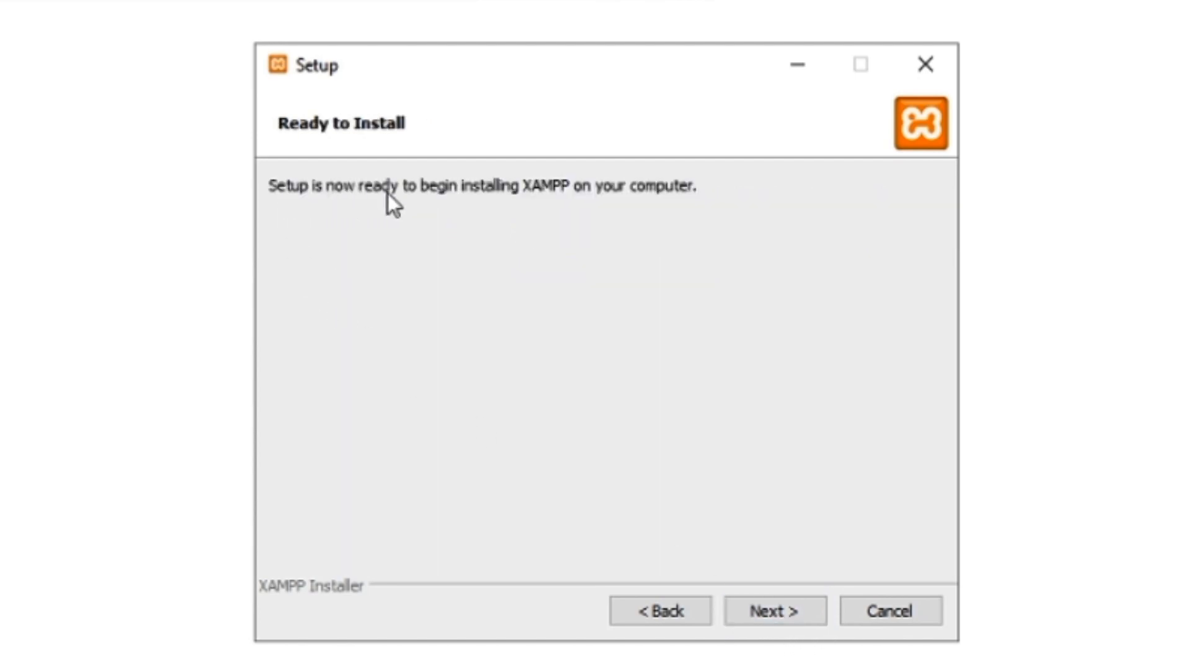
left_click(768, 611)
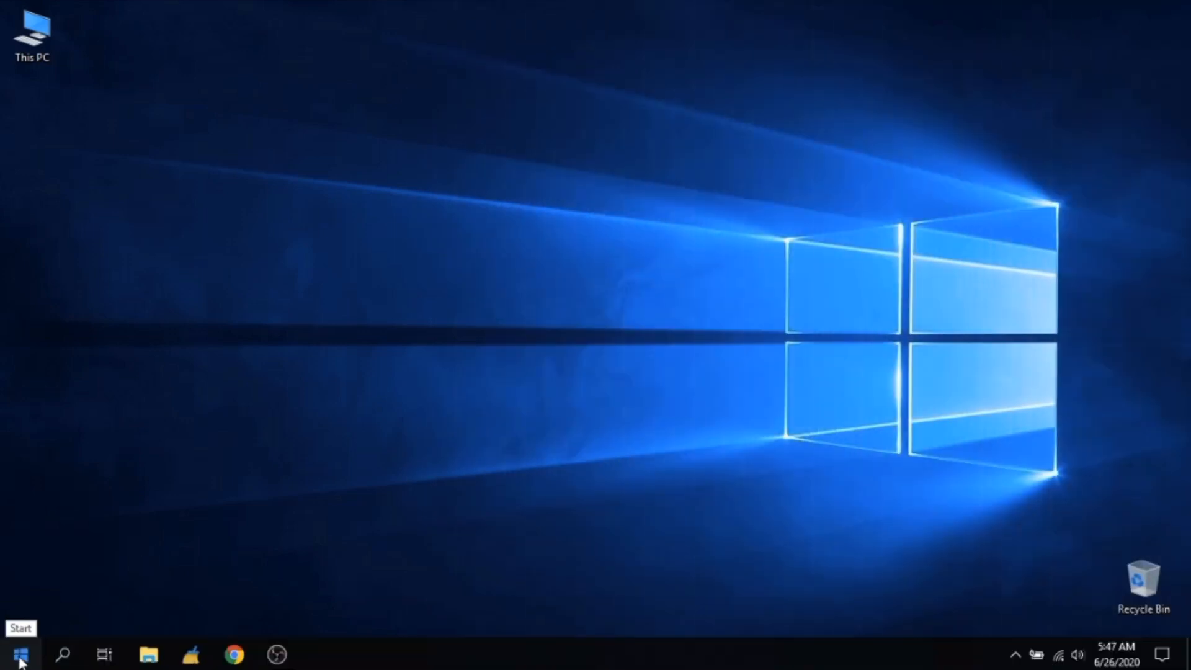
Start Apache and MySQL from the XAMPP Control Panel, then close its window.
left_click(21, 657)
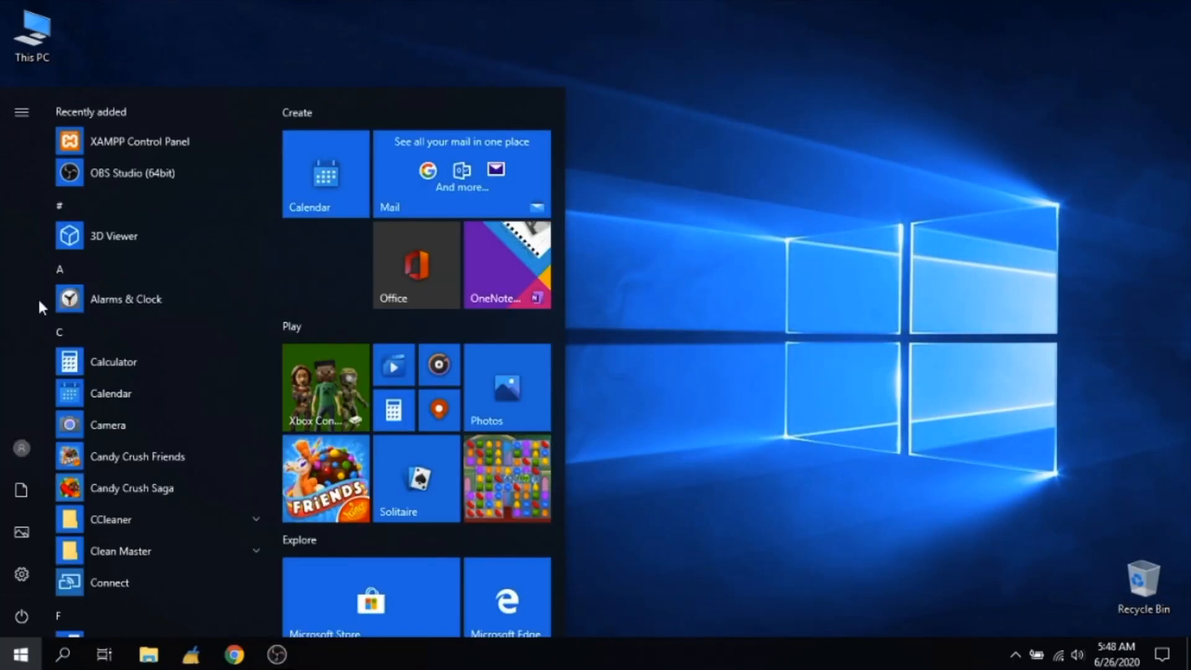
left_click(159, 144)
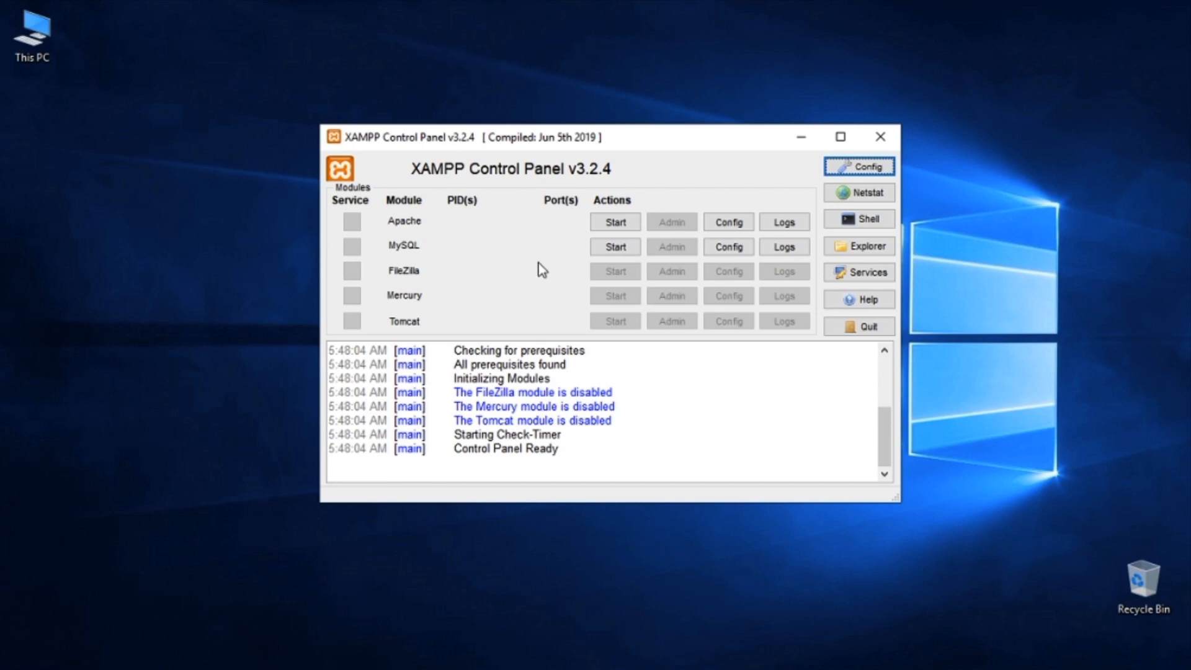
left_click(612, 225)
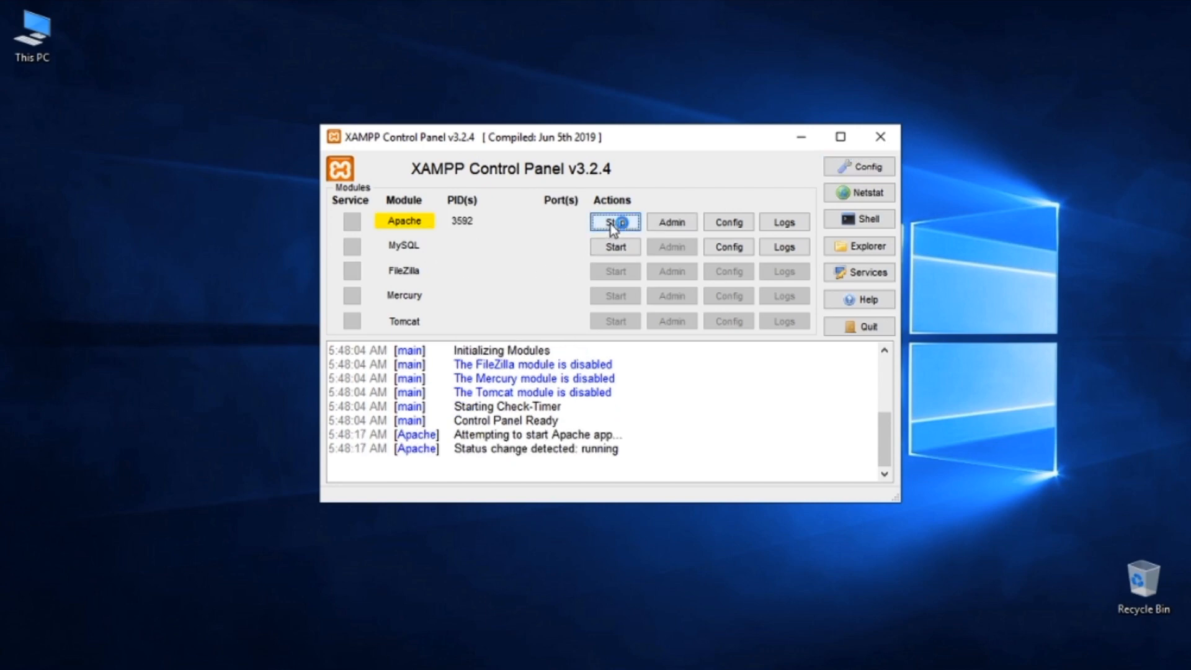
left_click(612, 248)
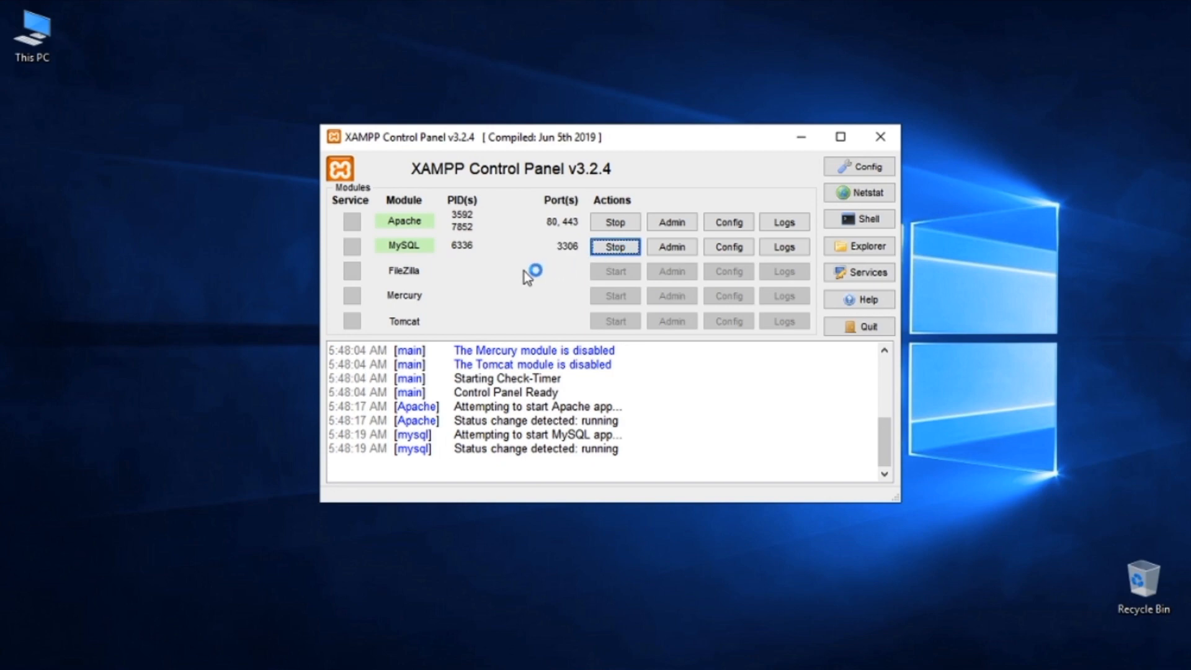
left_click(880, 138)
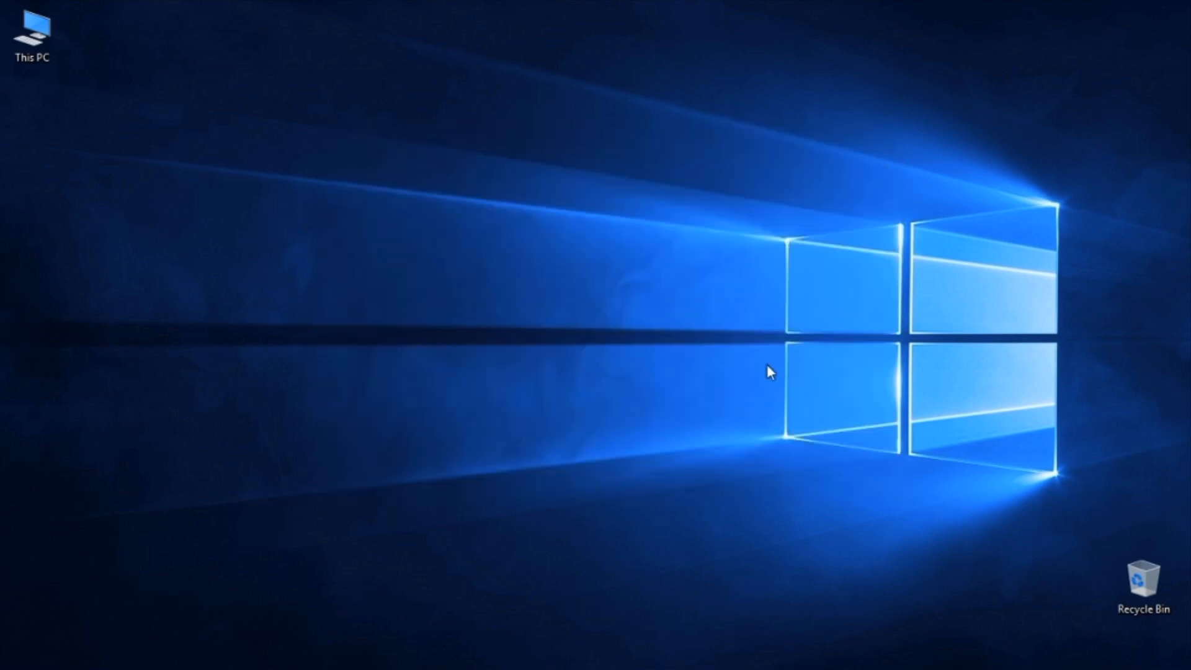
Load localhost in Chrome to view the XAMPP 7.4.7 dashboard, then minimize Chrome.
mouse_move(472, 667)
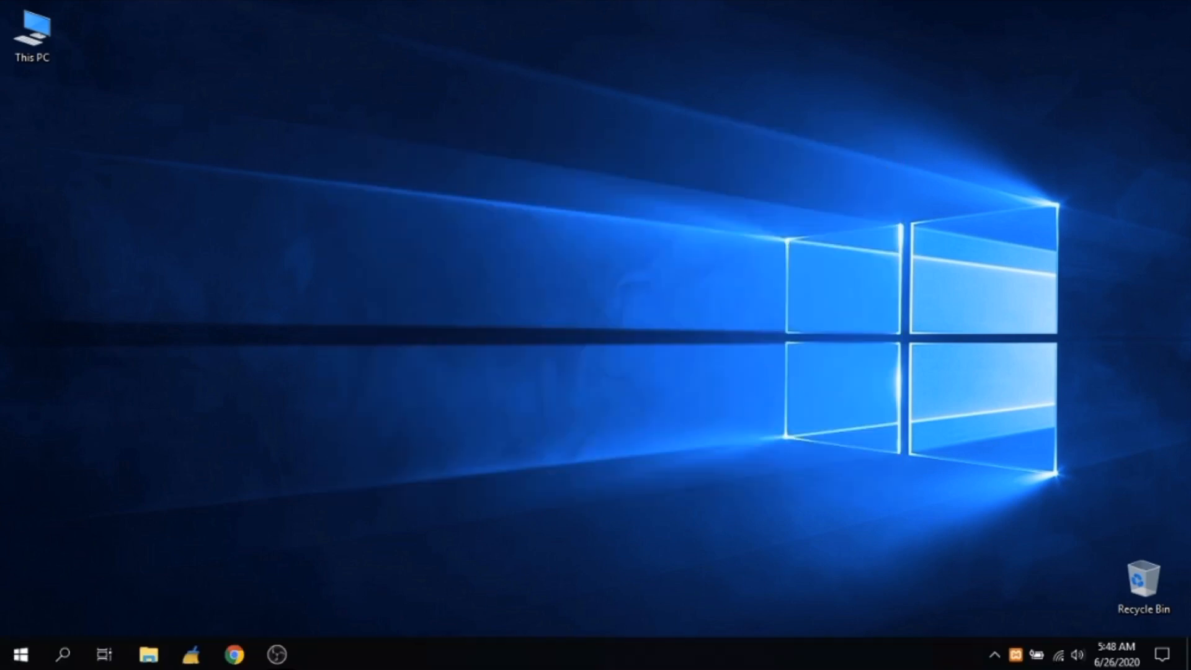
left_click(234, 655)
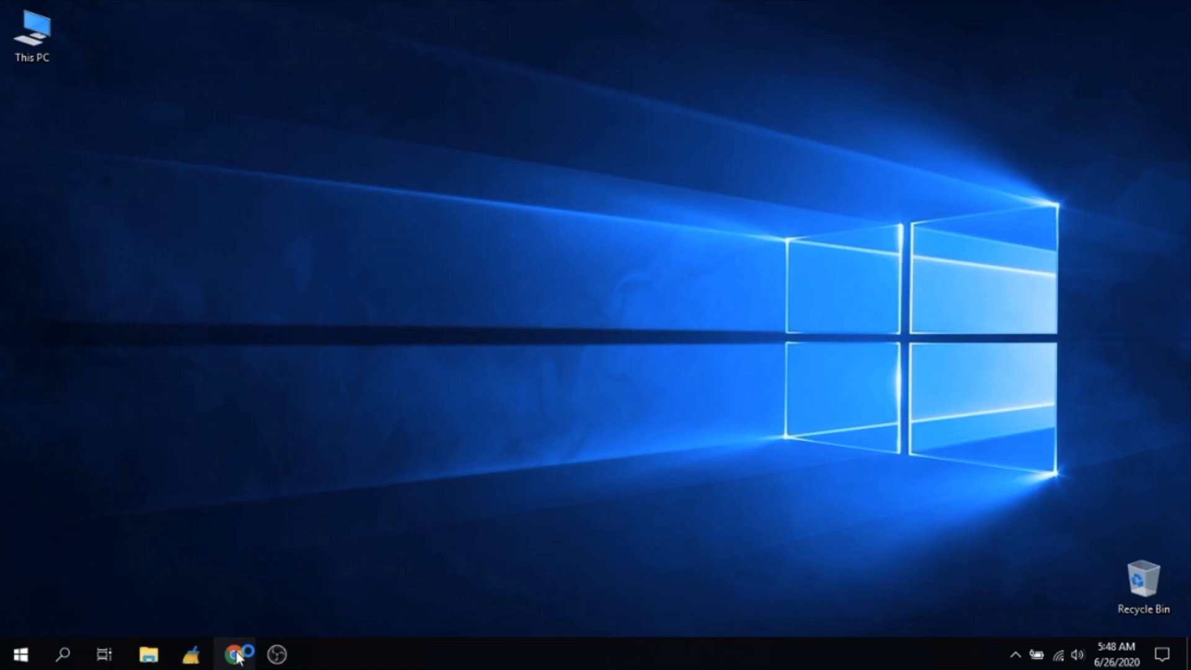
left_click(327, 45)
type("localhost")
key("Return")
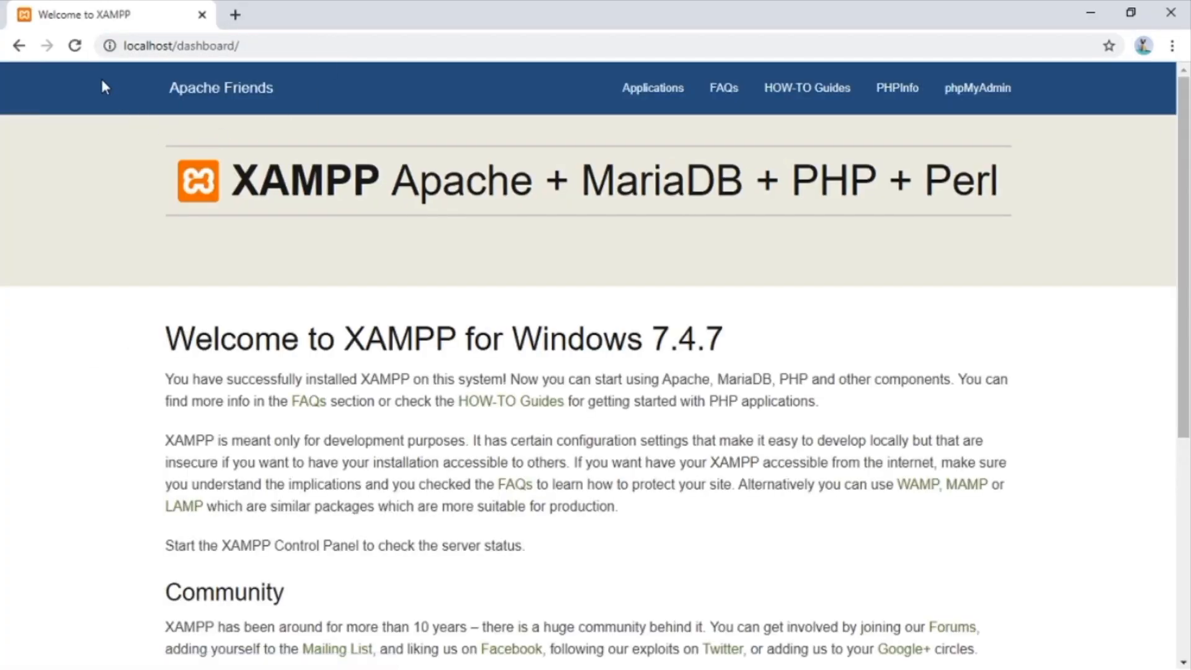
scroll(377, 331, "down", 4)
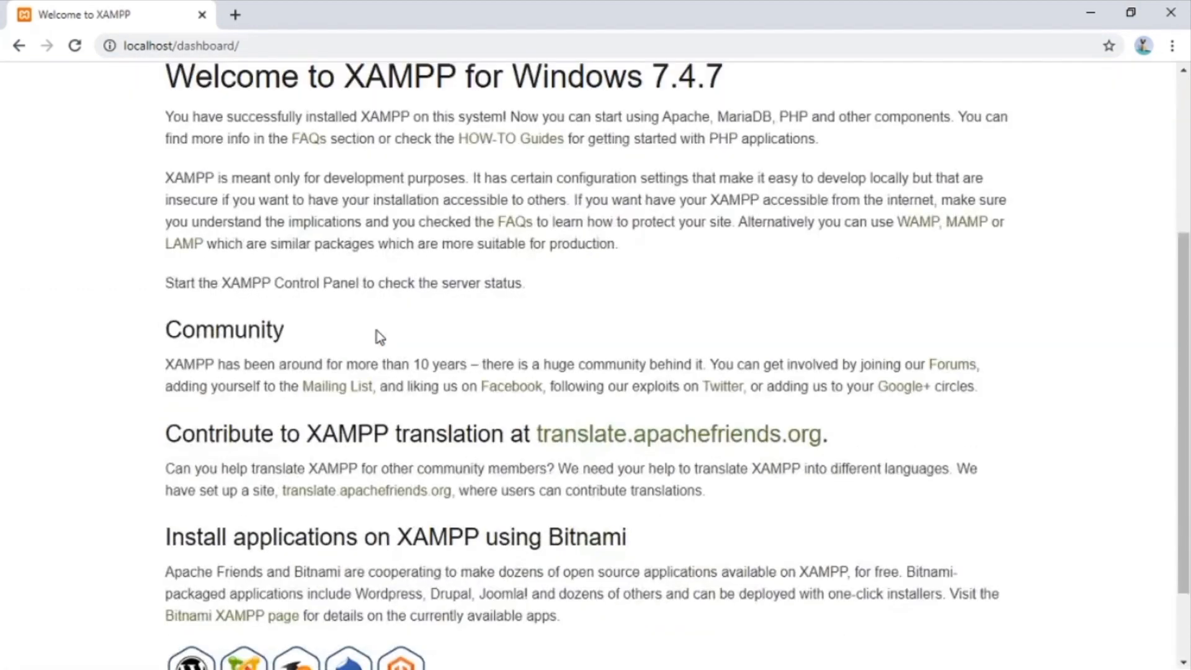
scroll(379, 337, "down", 2)
scroll(379, 337, "up", 6)
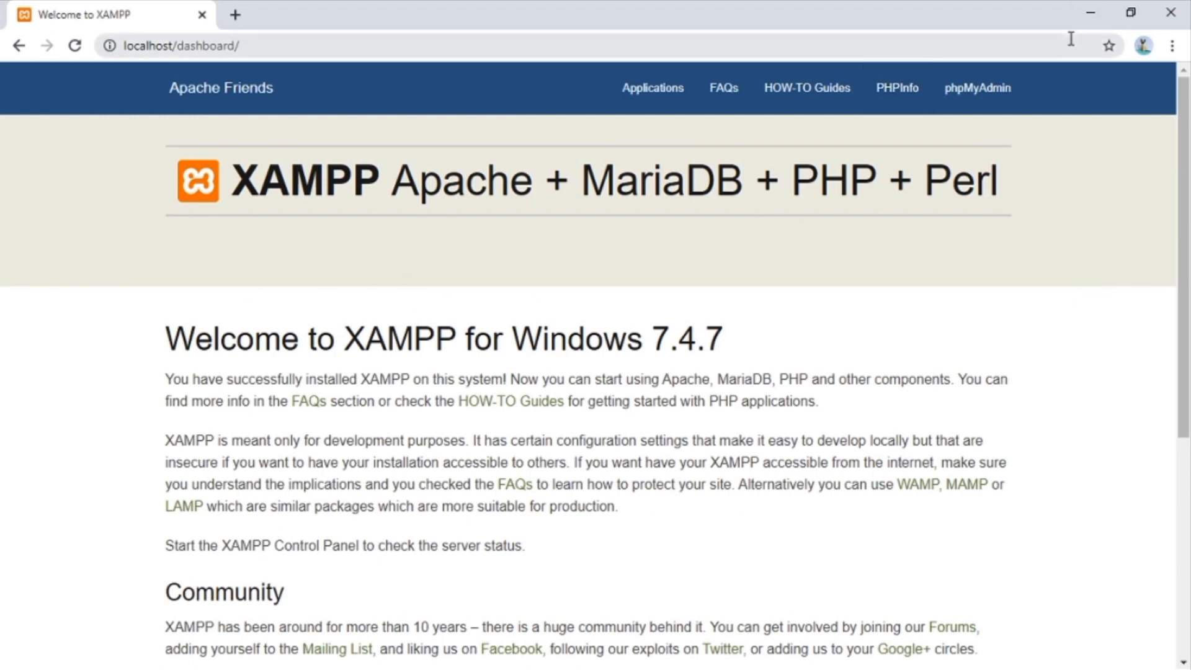
left_click(1092, 14)
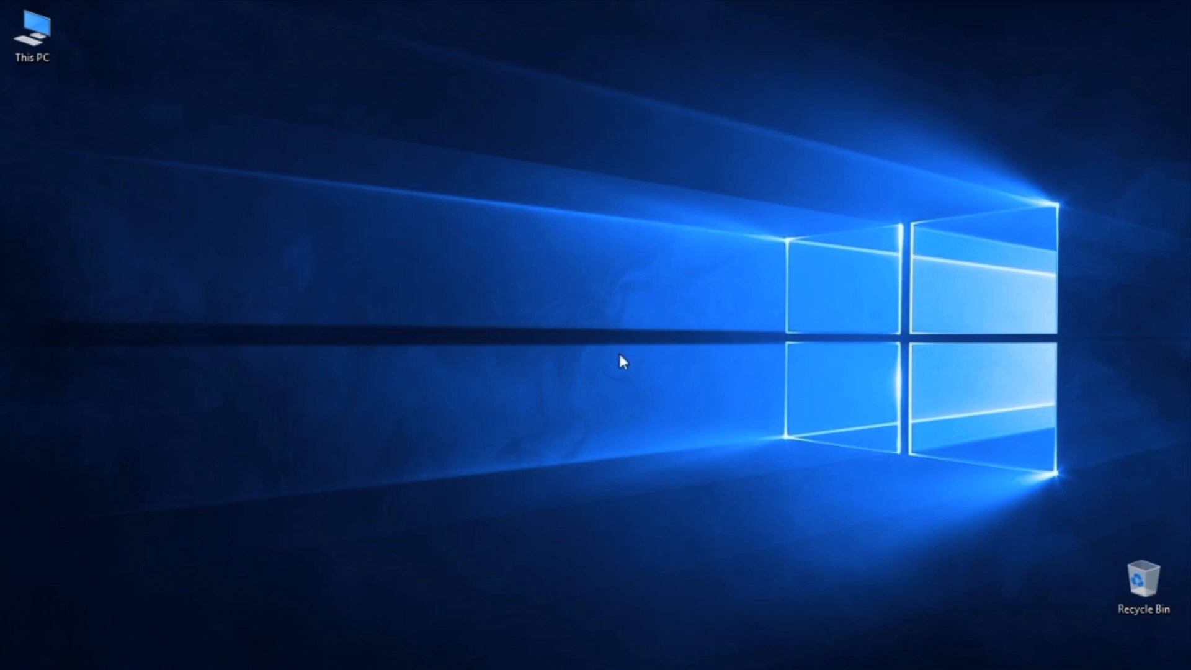
Browse the C:\xampp folder, then switch to Downloads holding the wordpress-5.4.2-id_ID zip.
double_click(31, 52)
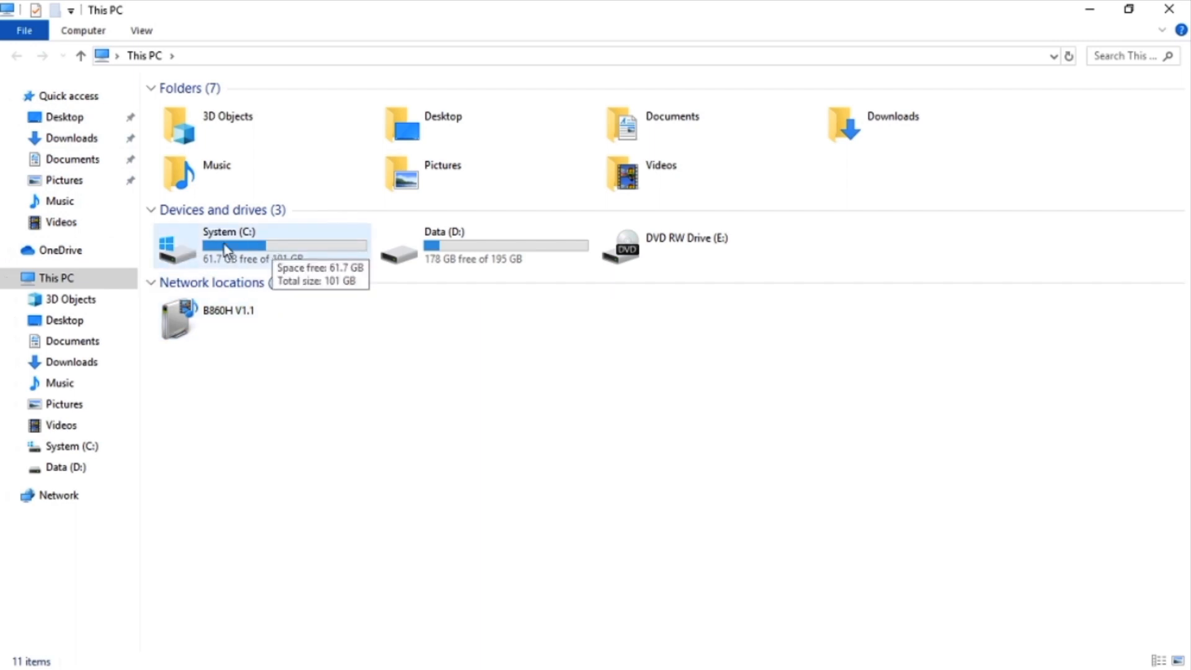
left_click(65, 449)
double_click(185, 239)
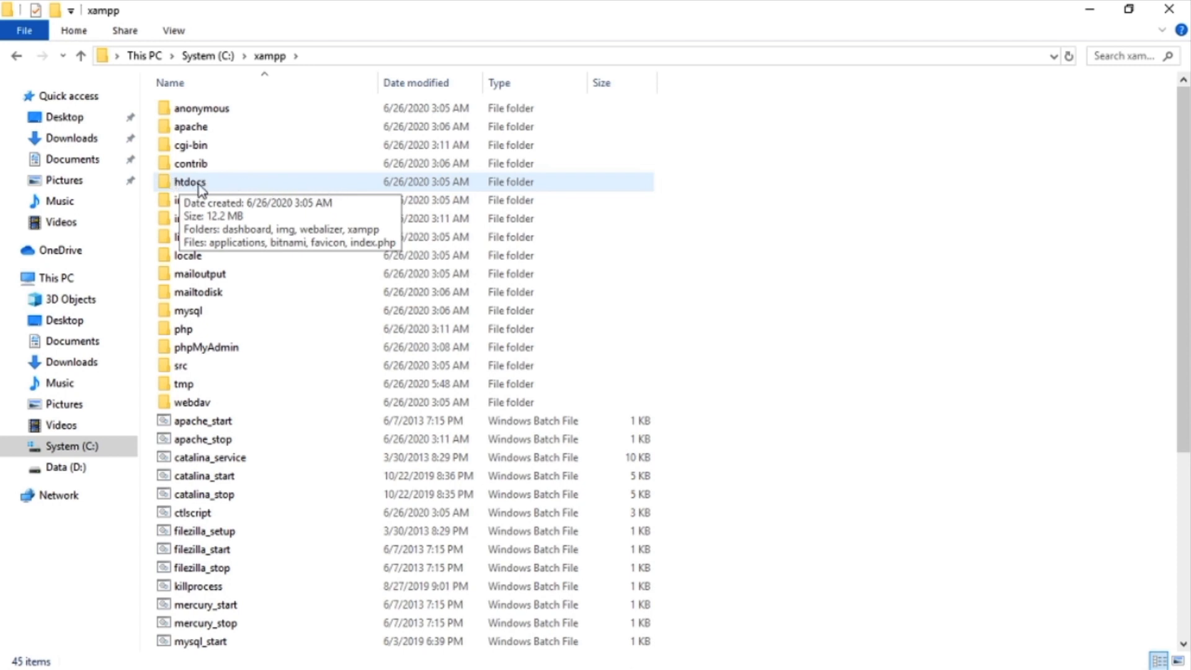
left_click(62, 142)
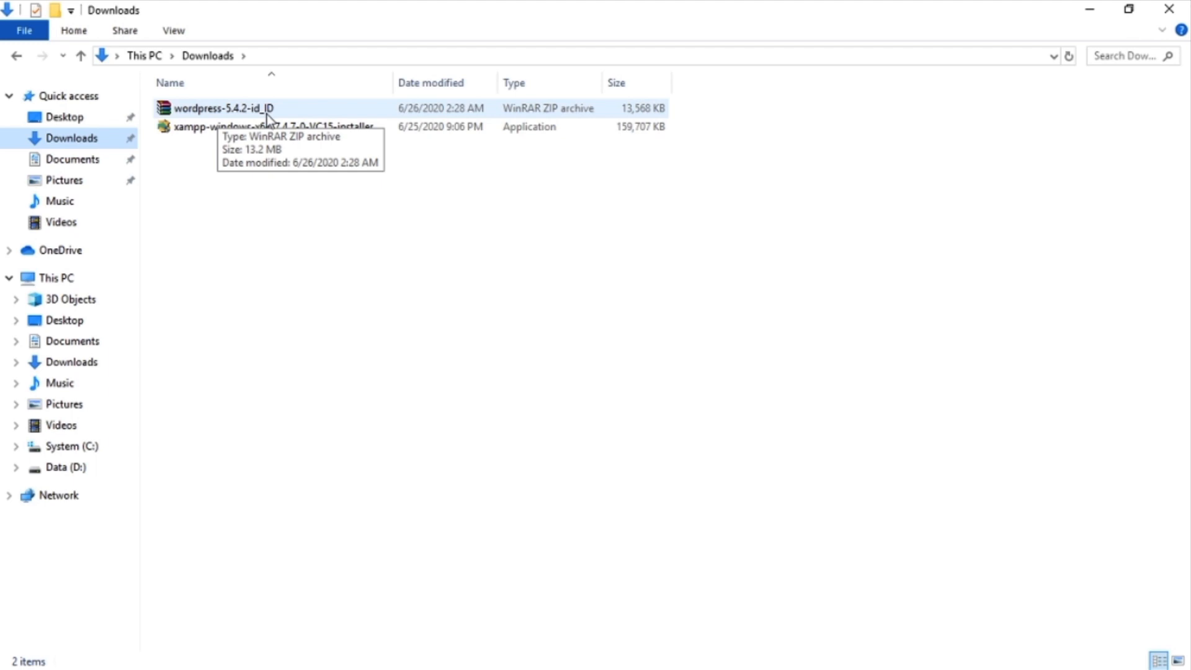
Extract wordpress-5.4.2-id_ID.zip in WinRAR with C:\xampp\htdocs as the destination folder.
double_click(267, 114)
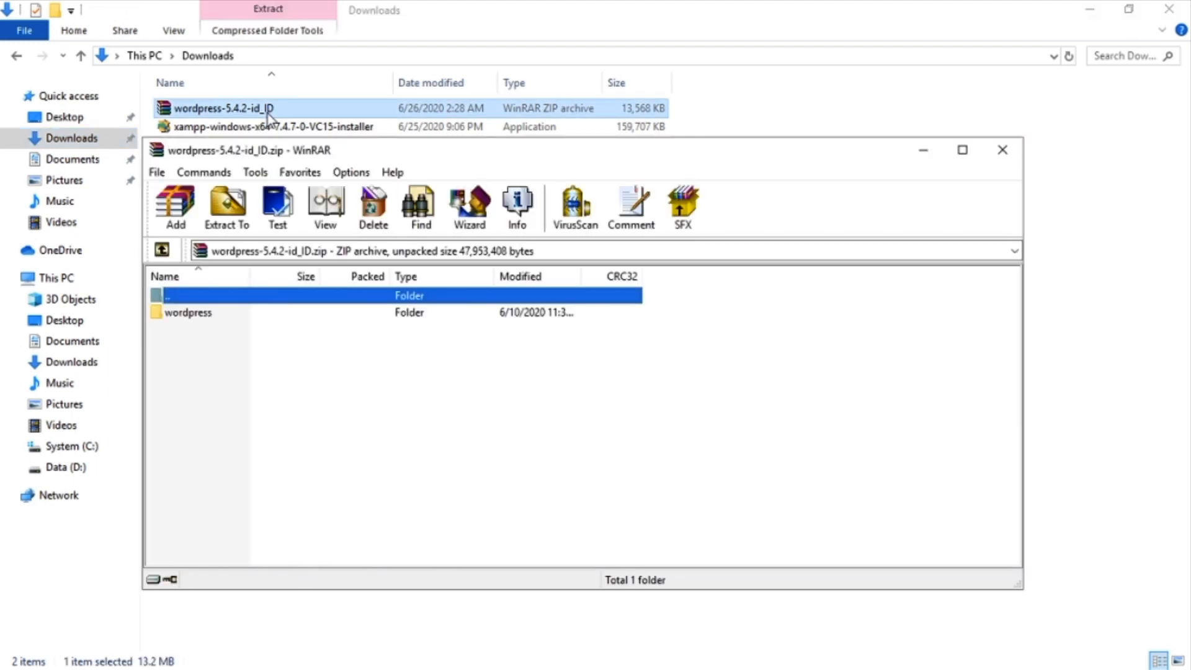
left_click(222, 211)
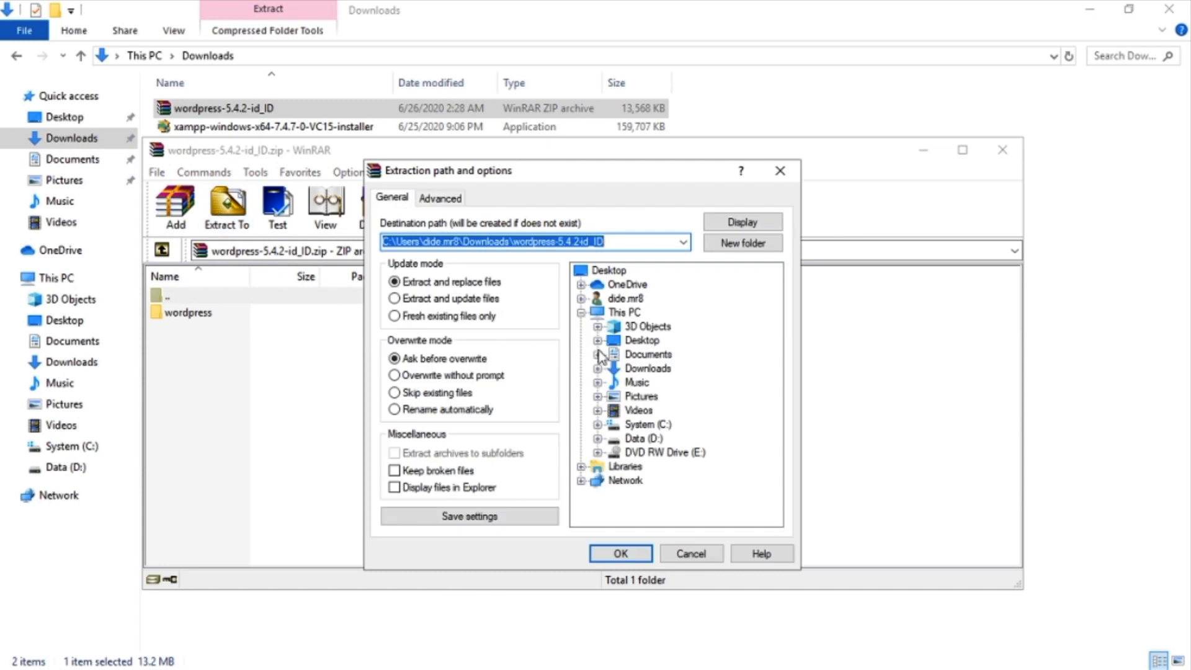
left_click(651, 425)
left_click(597, 425)
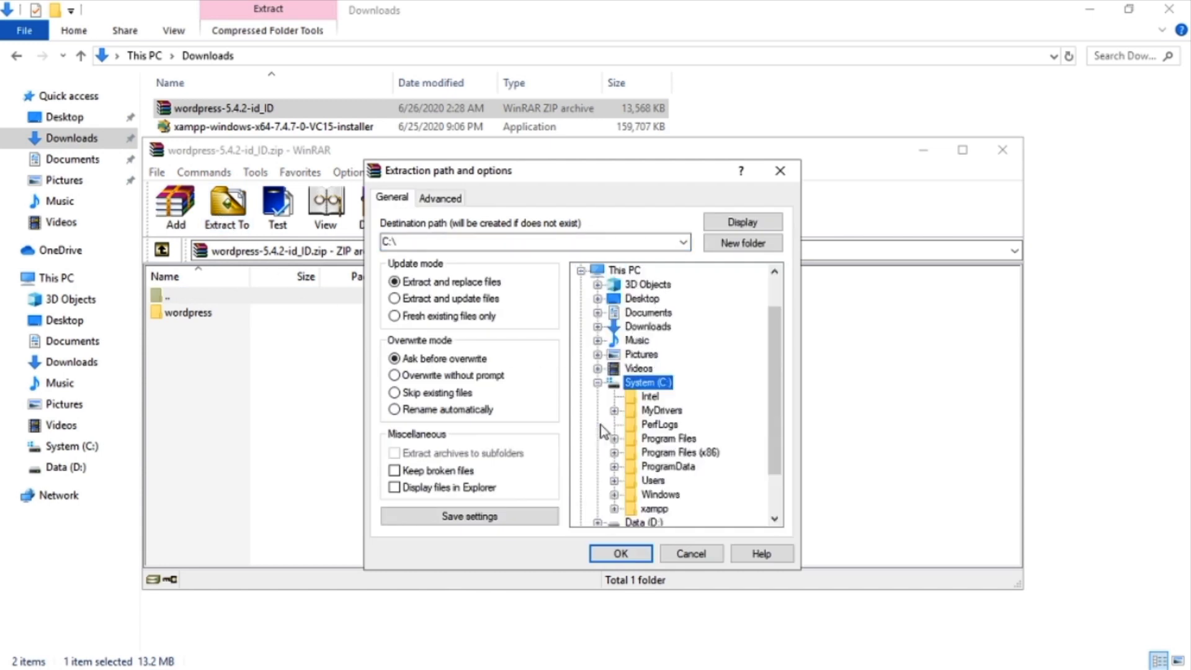
scroll(676, 439, "down", 2)
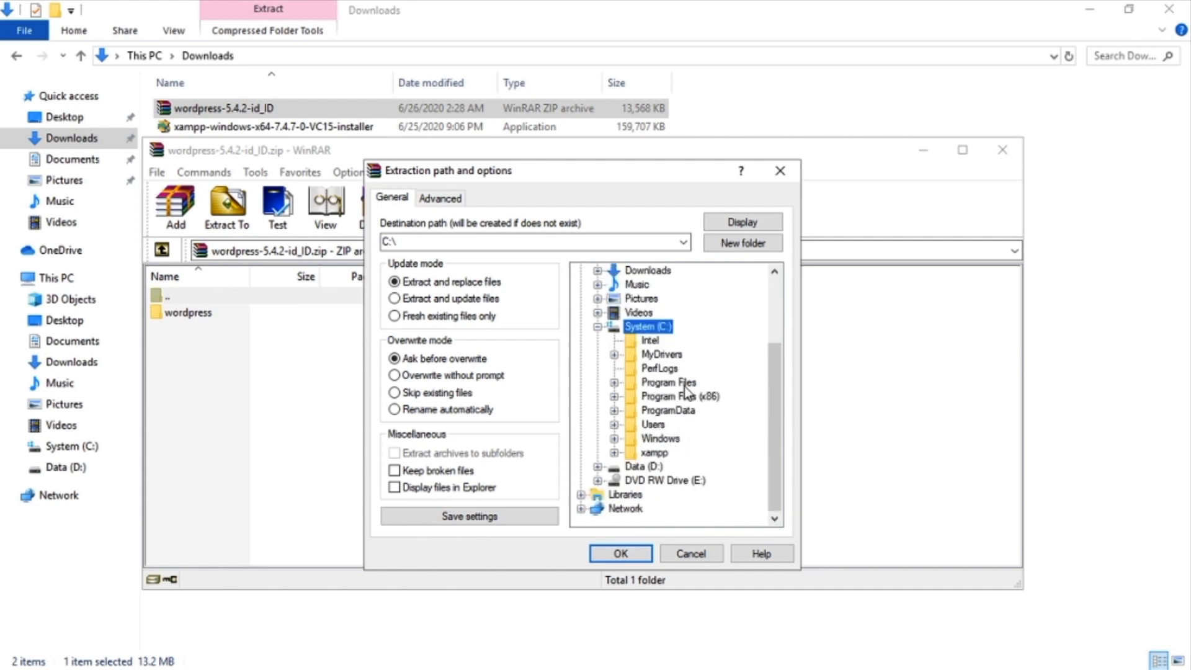
left_click(659, 452)
left_click(614, 453)
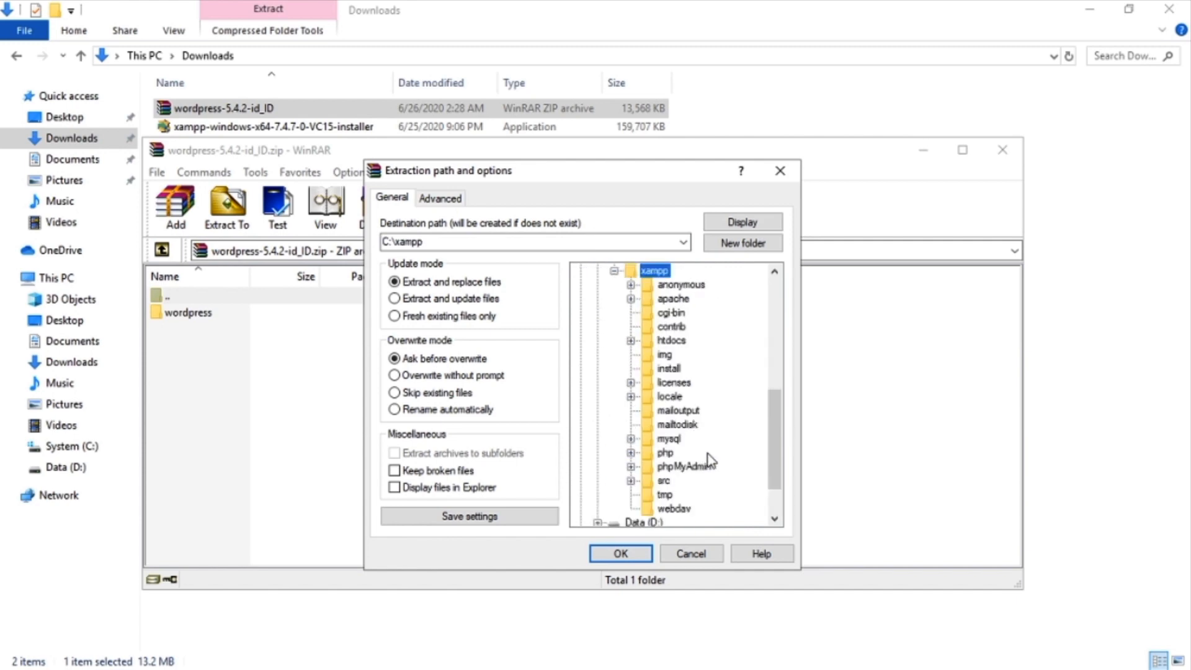
scroll(712, 459, "down", 1)
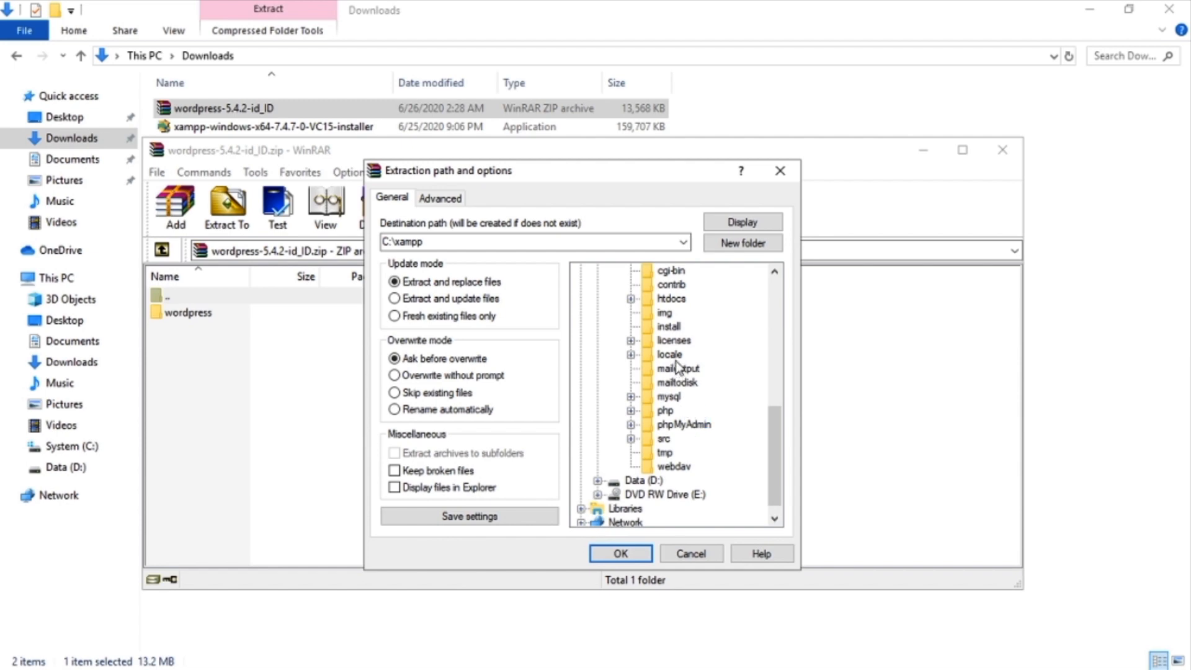
left_click(671, 299)
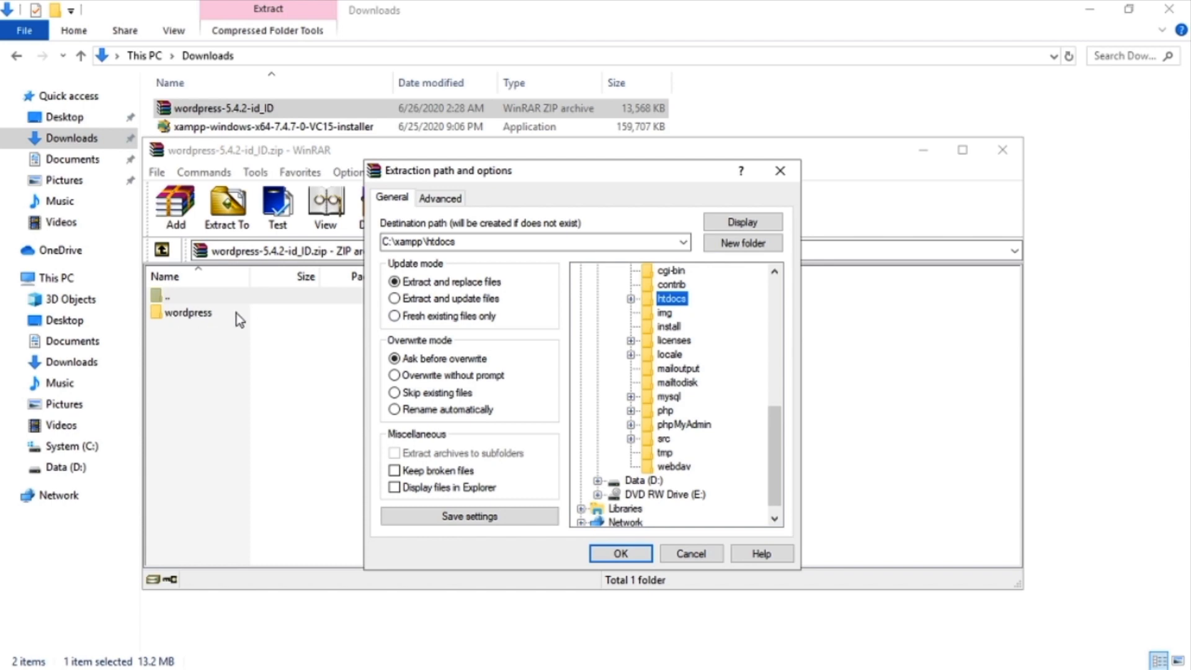
left_click(620, 553)
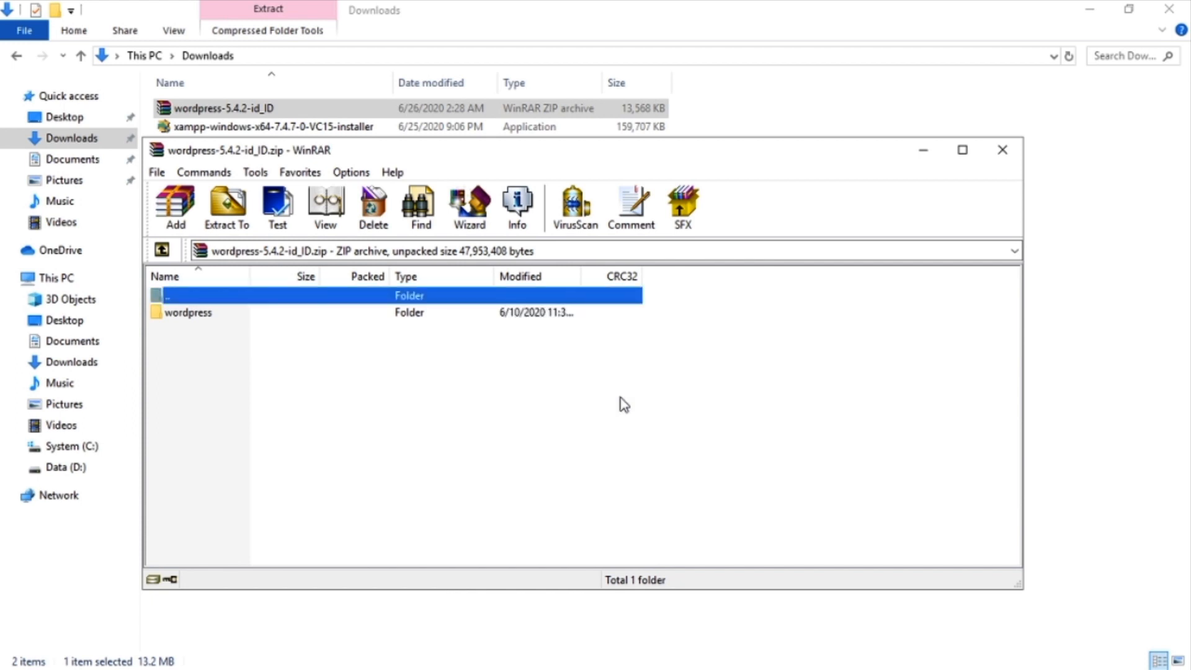
Close WinRAR, confirm the extracted files in C:\xampp\htdocs\wordpress, then close Explorer.
left_click(1001, 150)
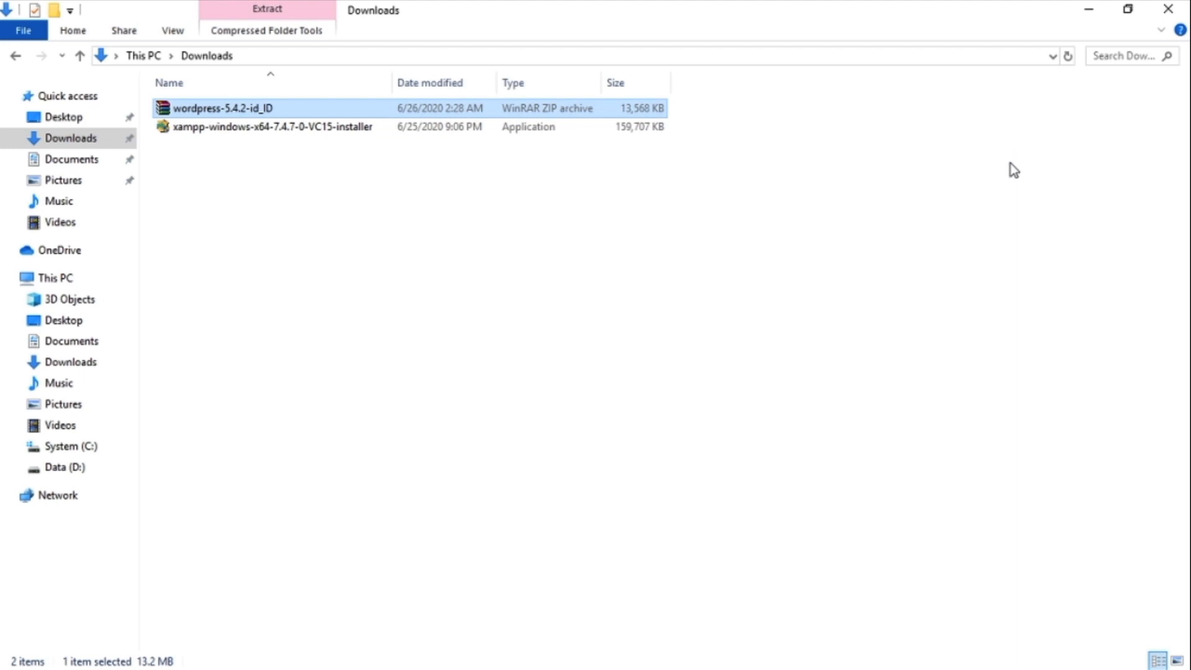
left_click(75, 455)
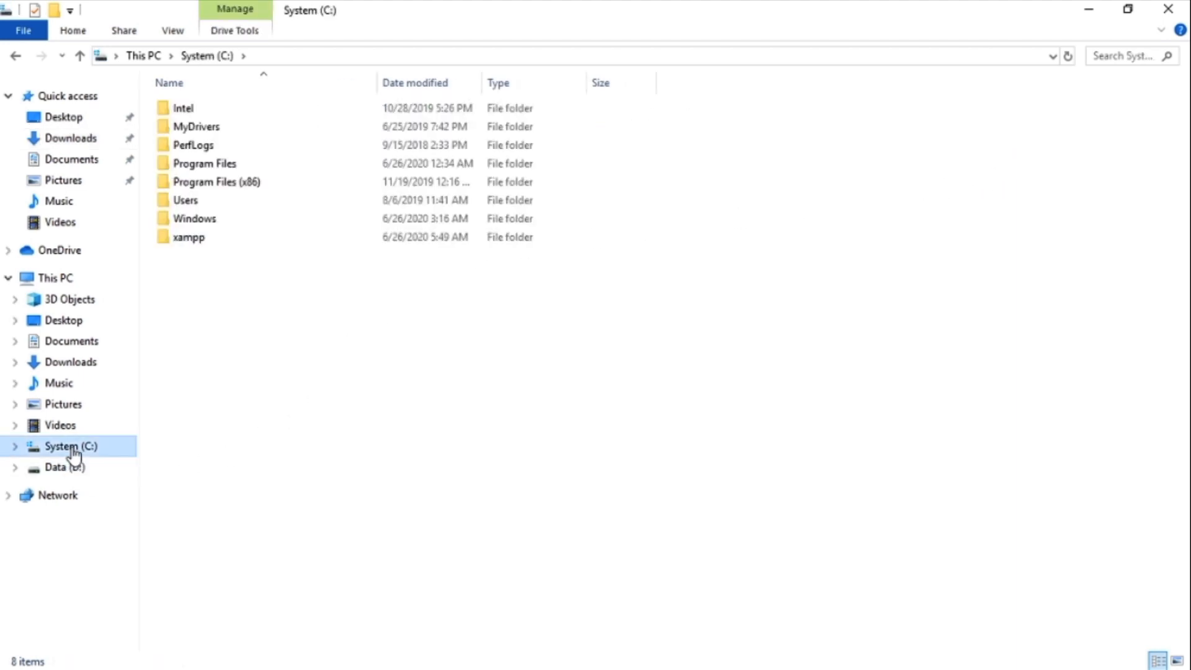
double_click(194, 237)
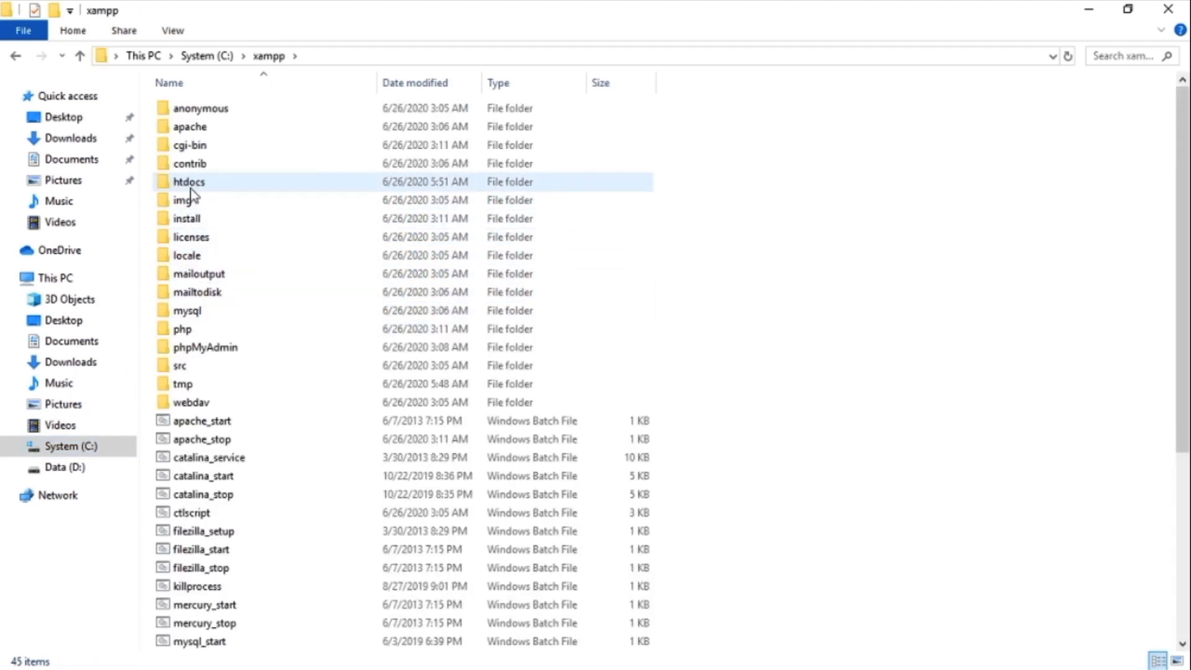
double_click(211, 189)
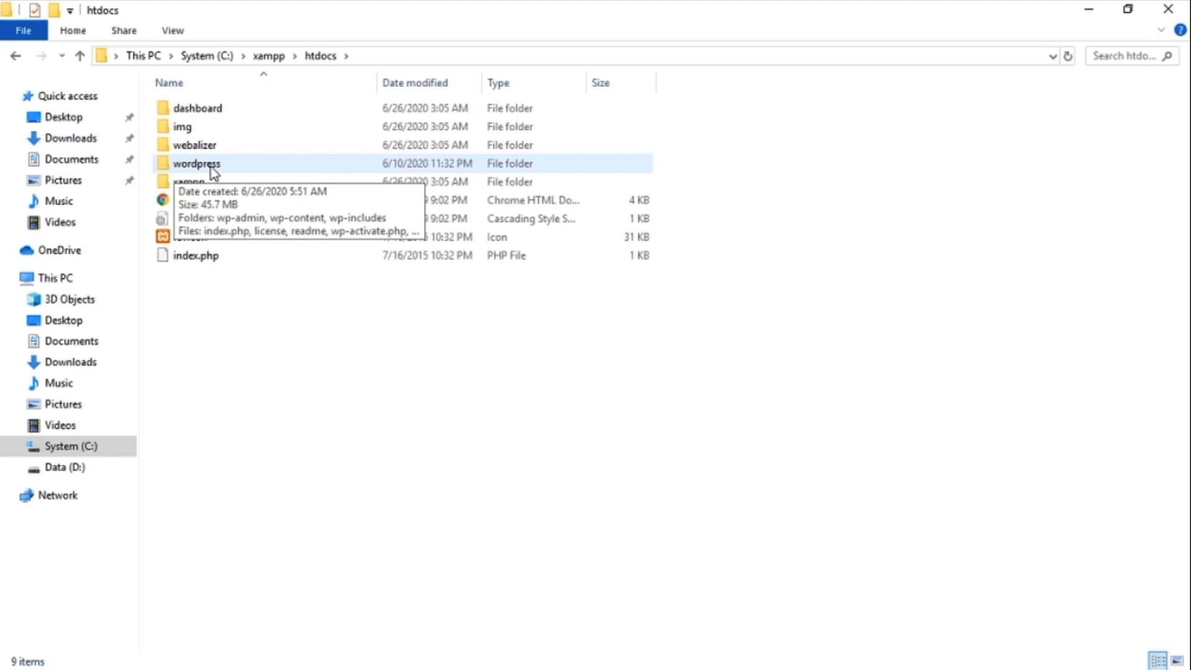
double_click(199, 165)
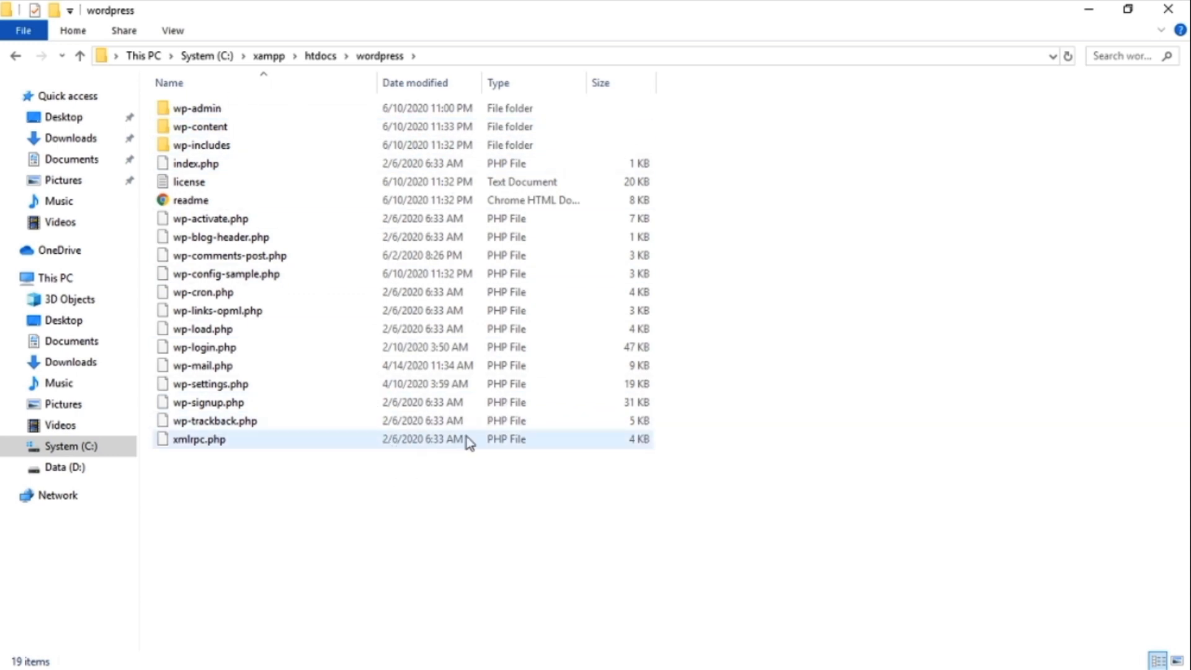
left_click(1167, 14)
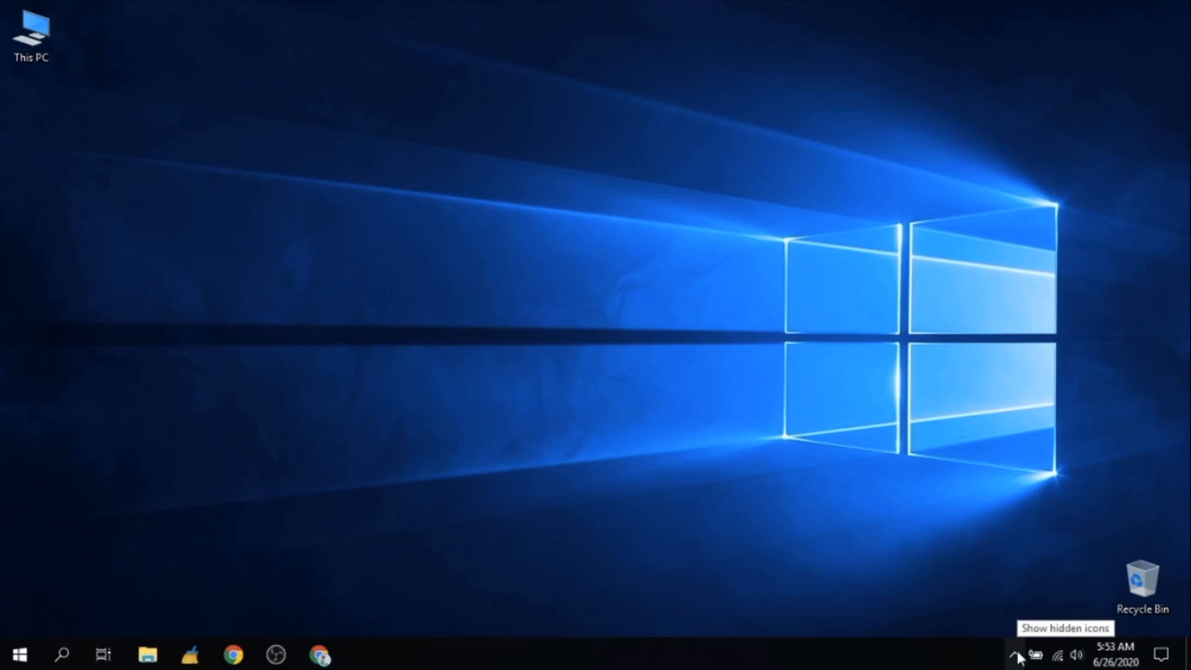
Reopen XAMPP Control Panel from the system tray and launch phpMyAdmin via MySQL's Admin button.
left_click(1017, 652)
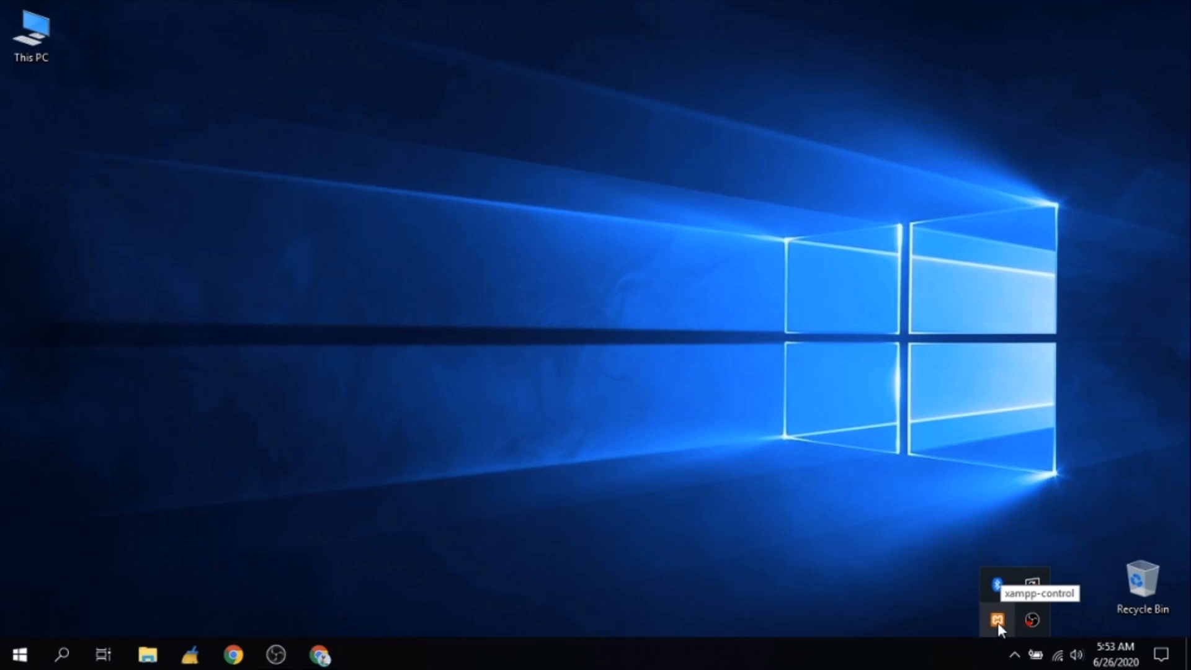
left_click(998, 620)
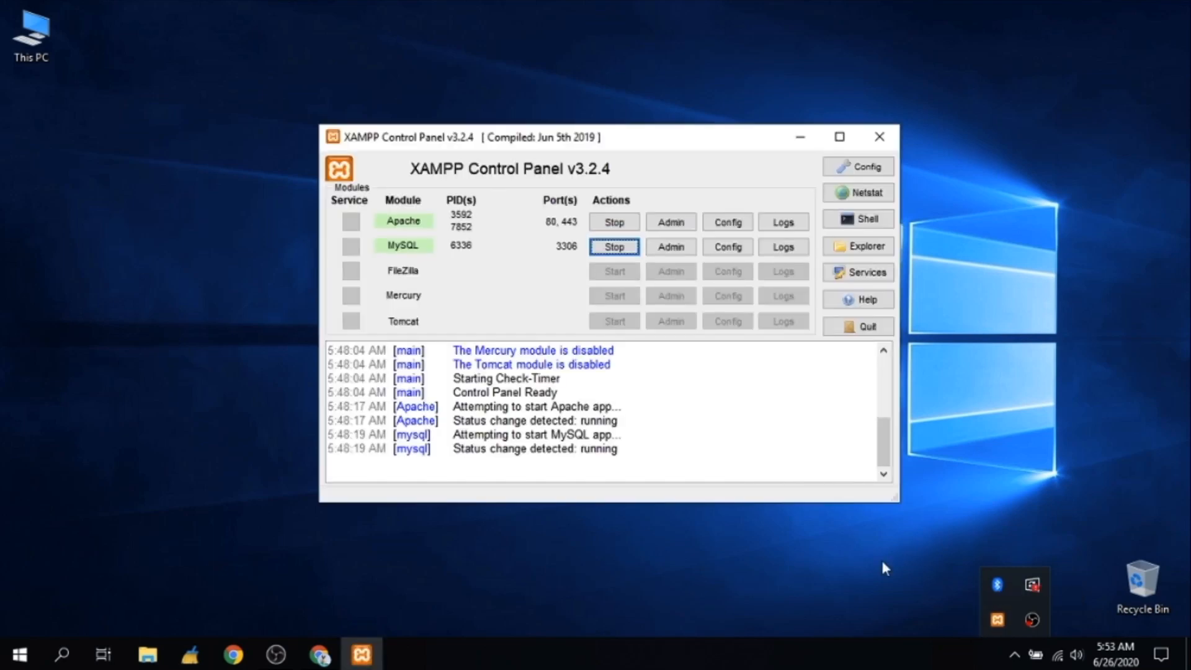
left_click(408, 247)
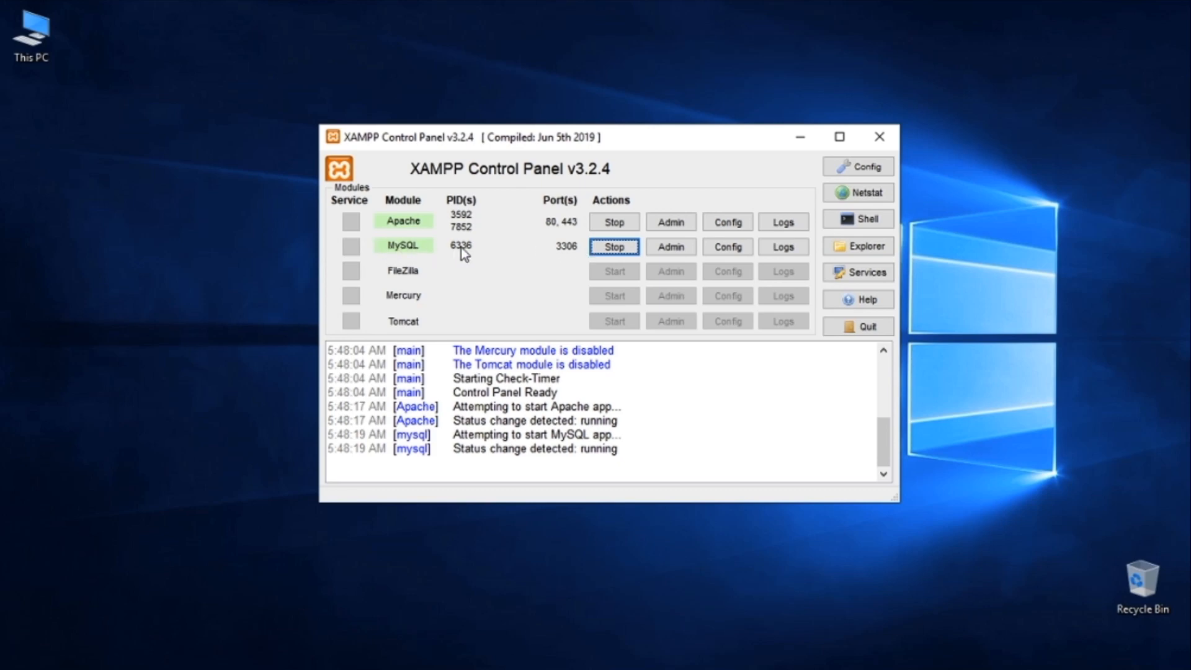
left_click(672, 248)
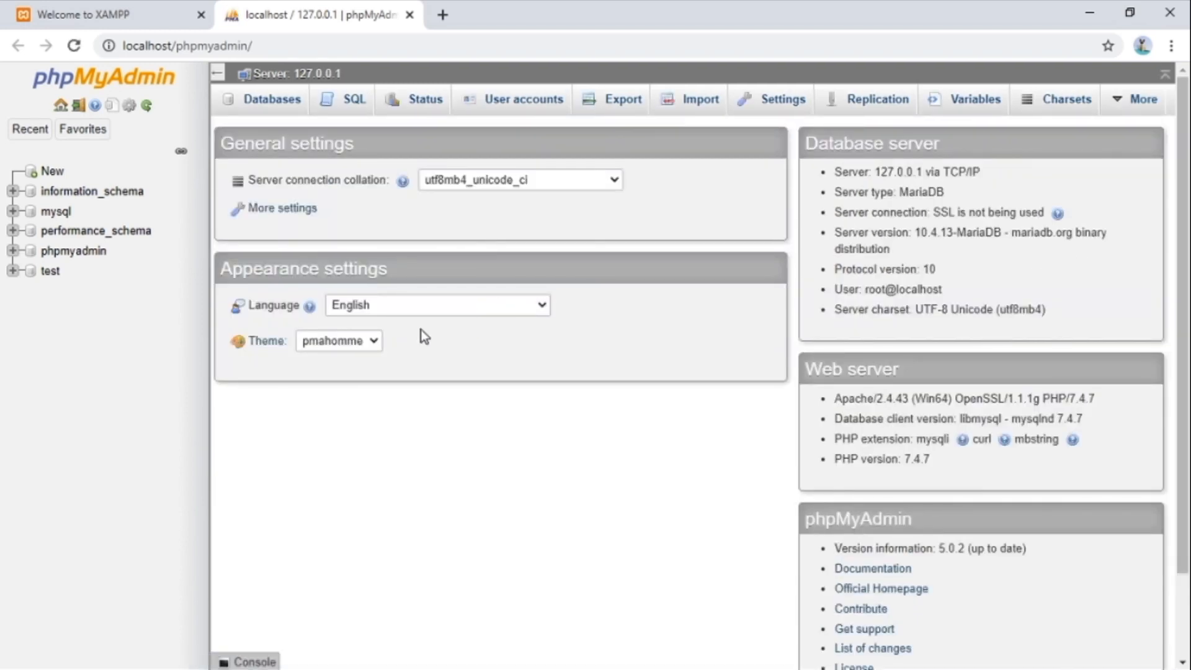
Create the empty database 'ujicoba' from the Databases tab, then start a new Chrome tab.
left_click(275, 111)
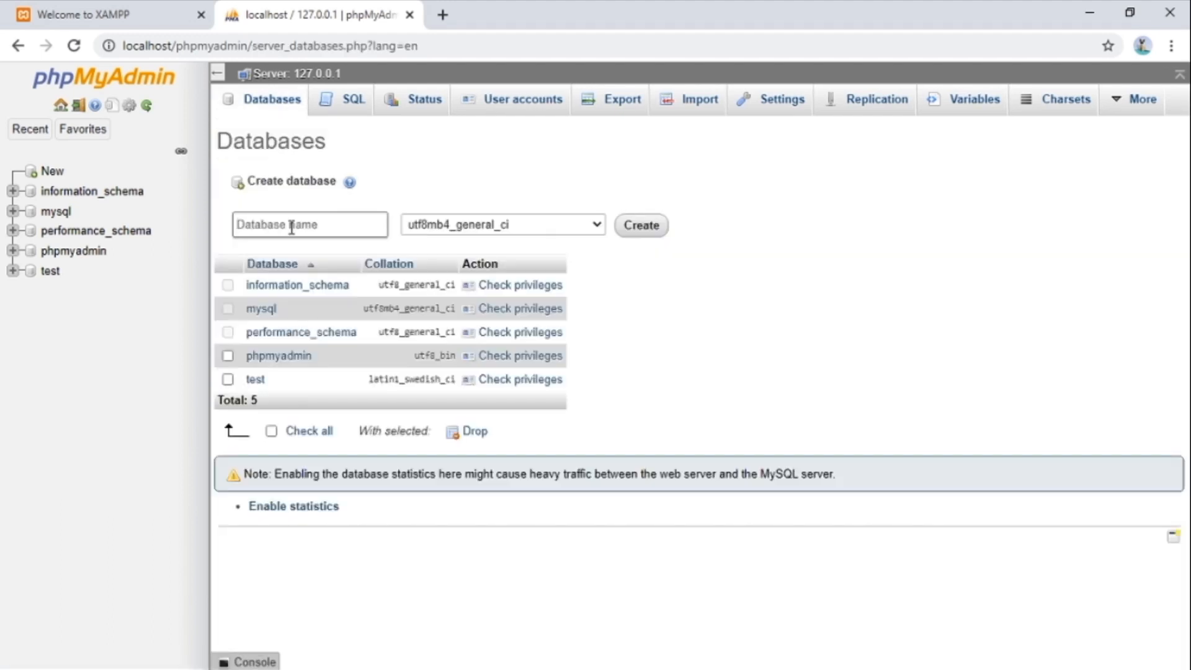
type("ujicoba")
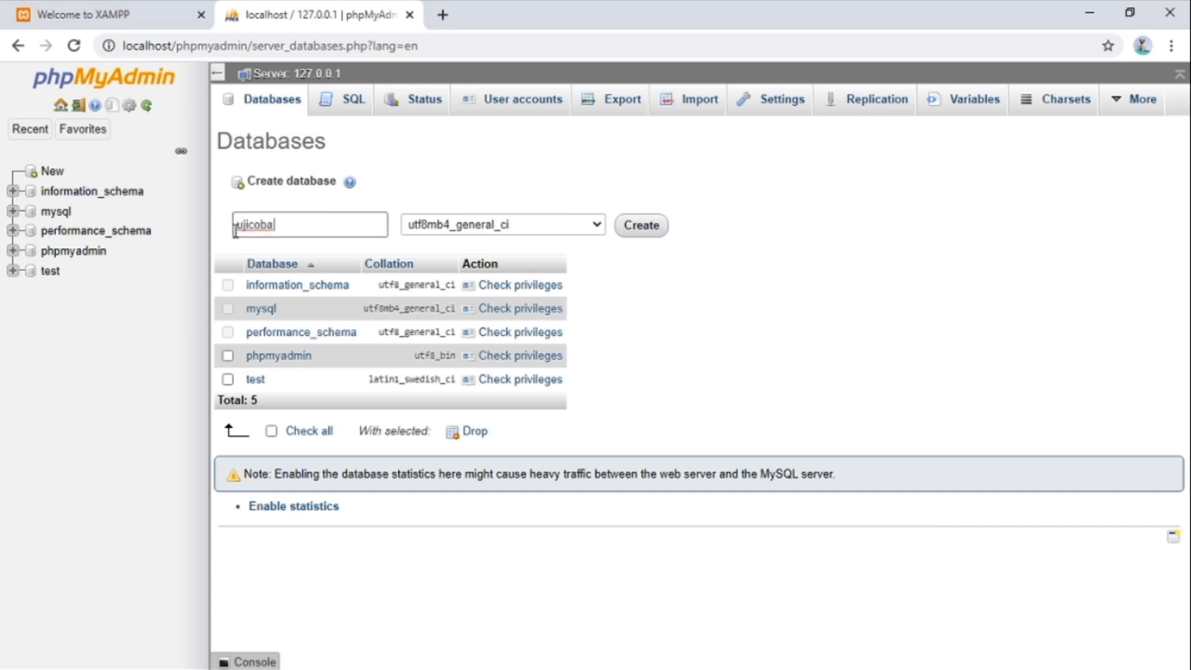
left_click(634, 234)
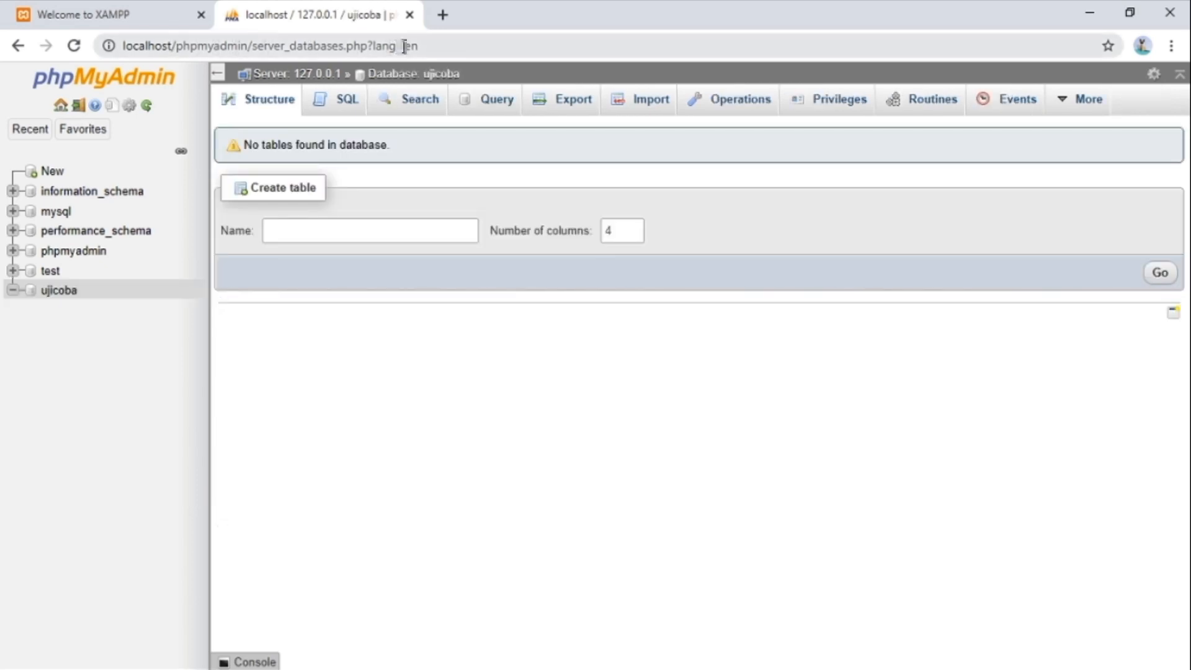
left_click(442, 15)
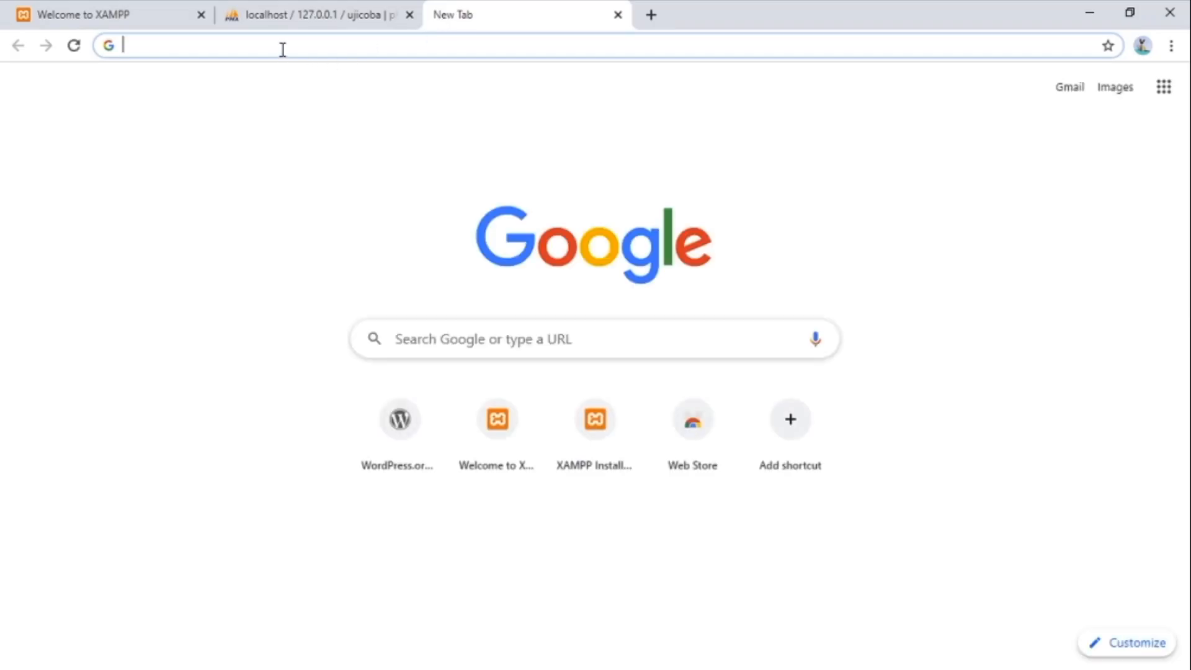
Load localhost/wordpress and continue past the setup intro to the database form.
type("local")
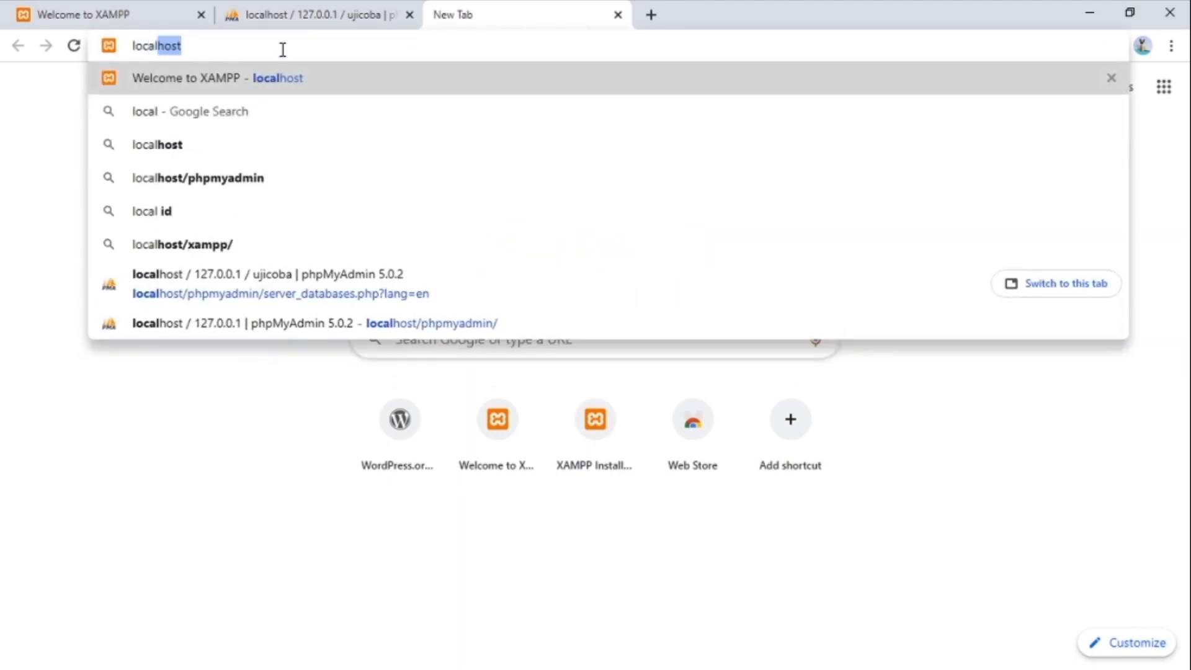
type("host/wordpres")
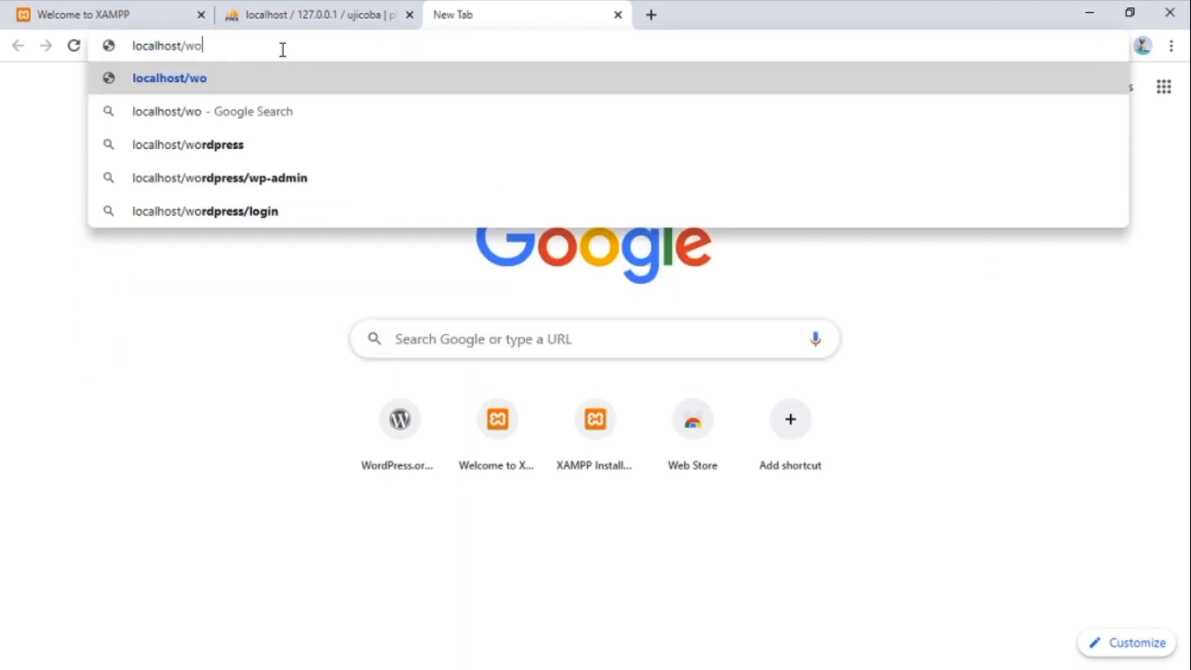
type("s")
key("Return")
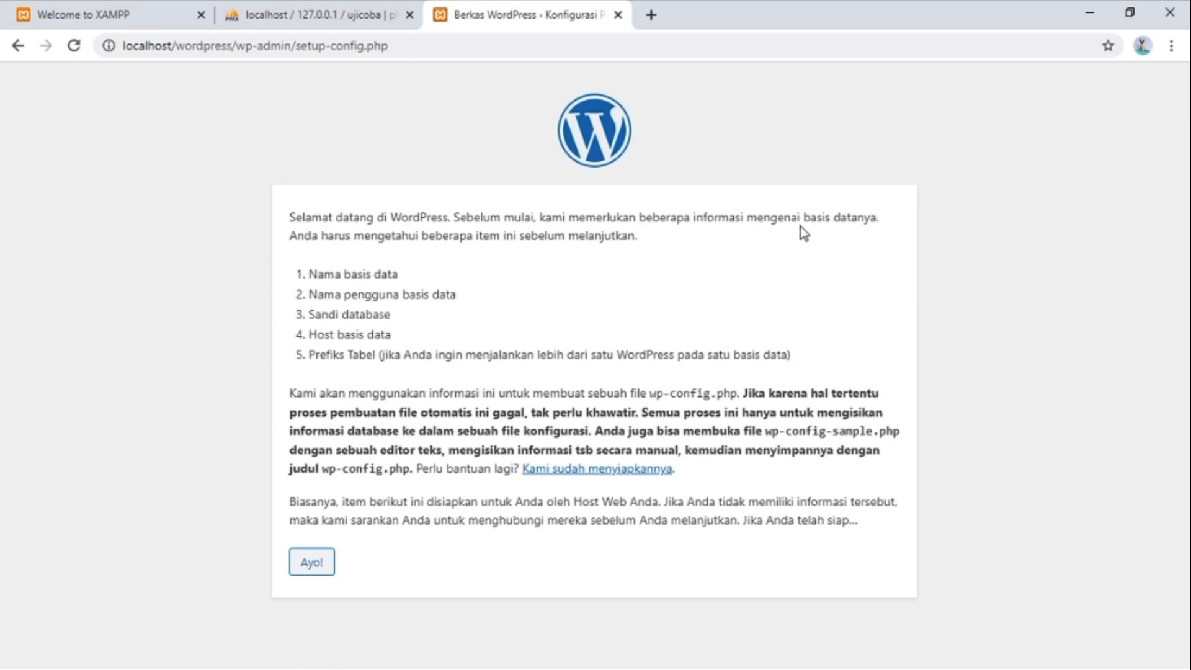
left_click(312, 562)
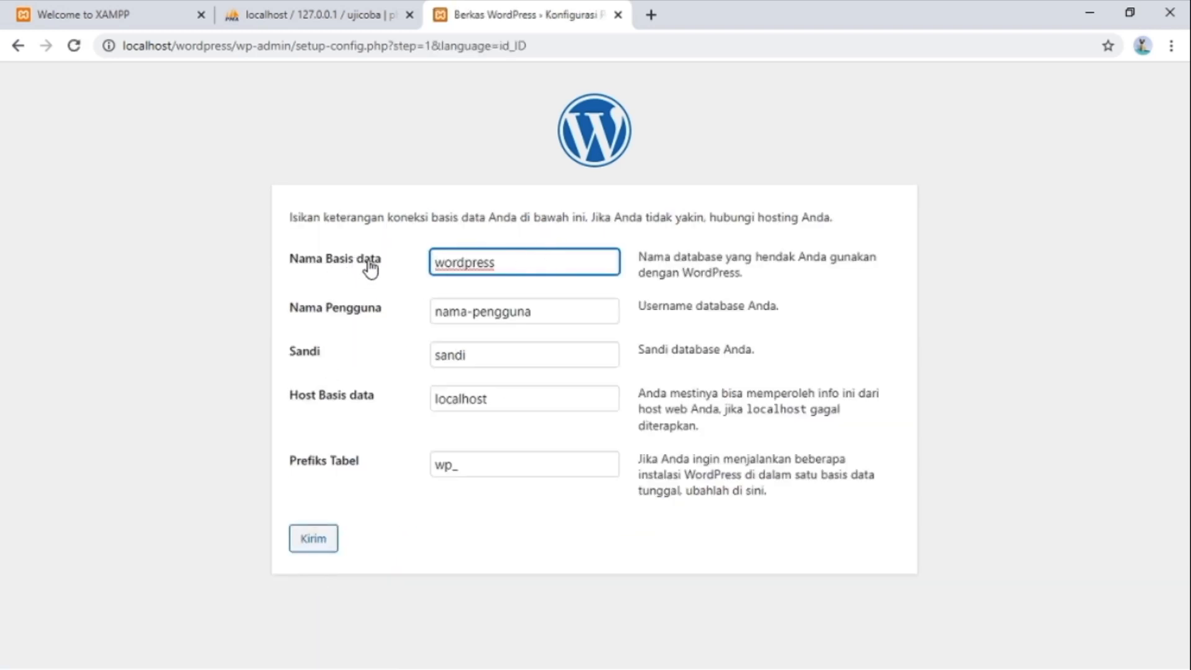
Enter database name ujicoba, username root and an empty password, then submit.
double_click(524, 265)
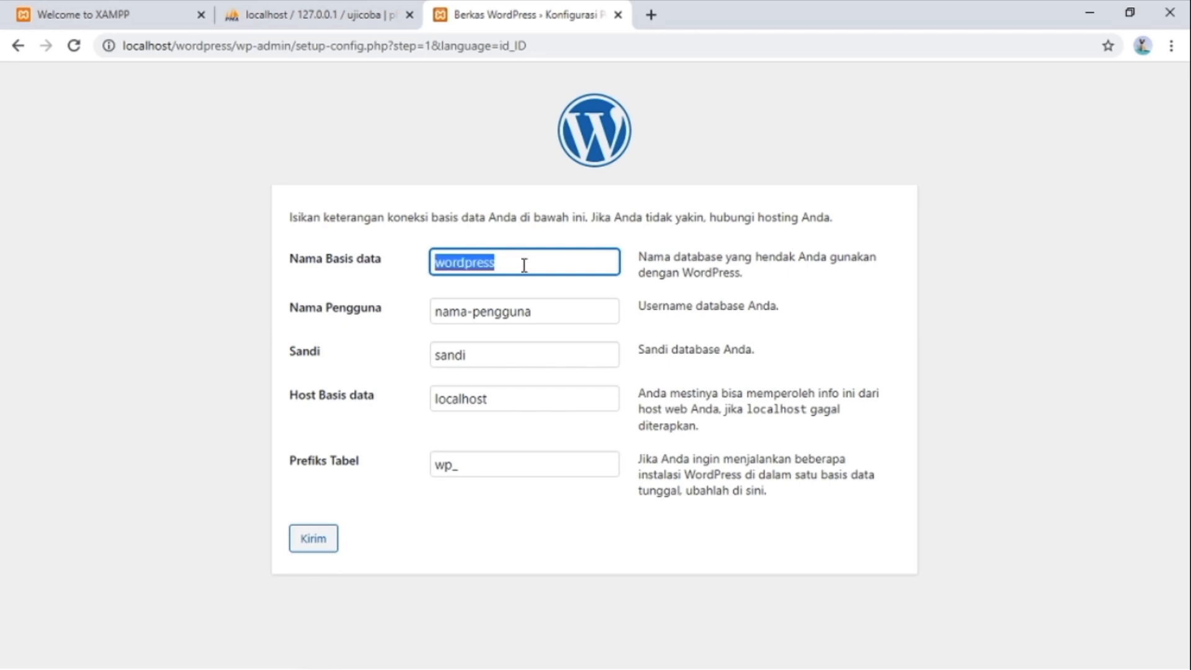
type("ujicoba")
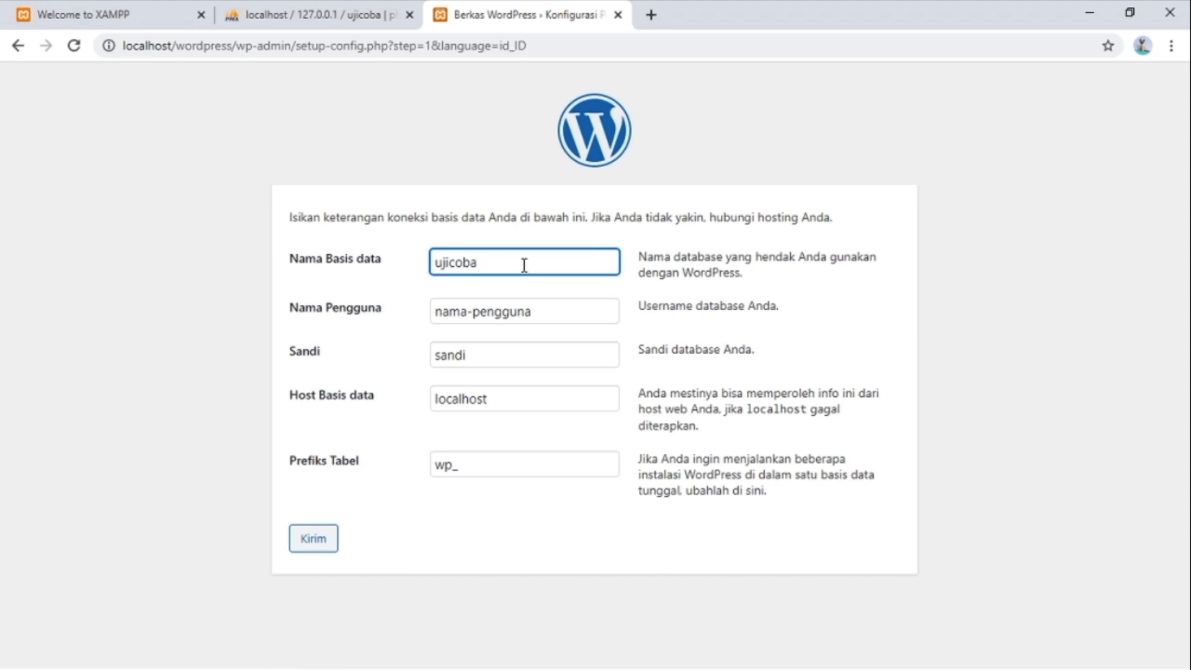
left_click(551, 312)
double_click(551, 312)
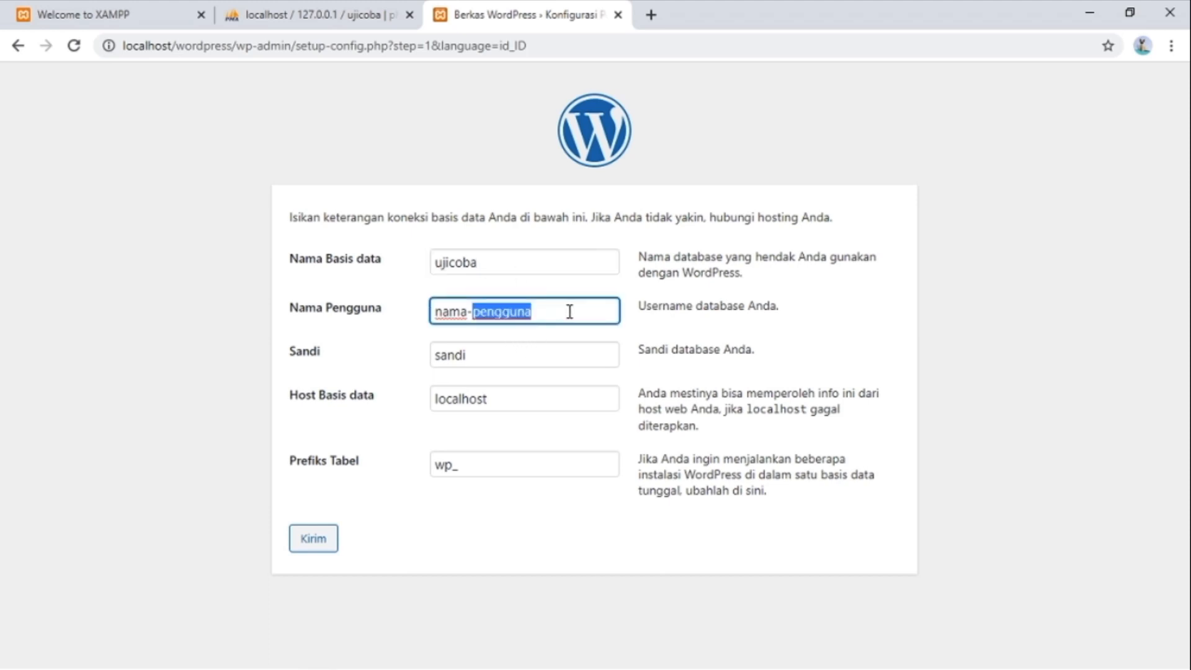
left_click(543, 315)
left_click_drag(543, 315, 414, 322)
type("root")
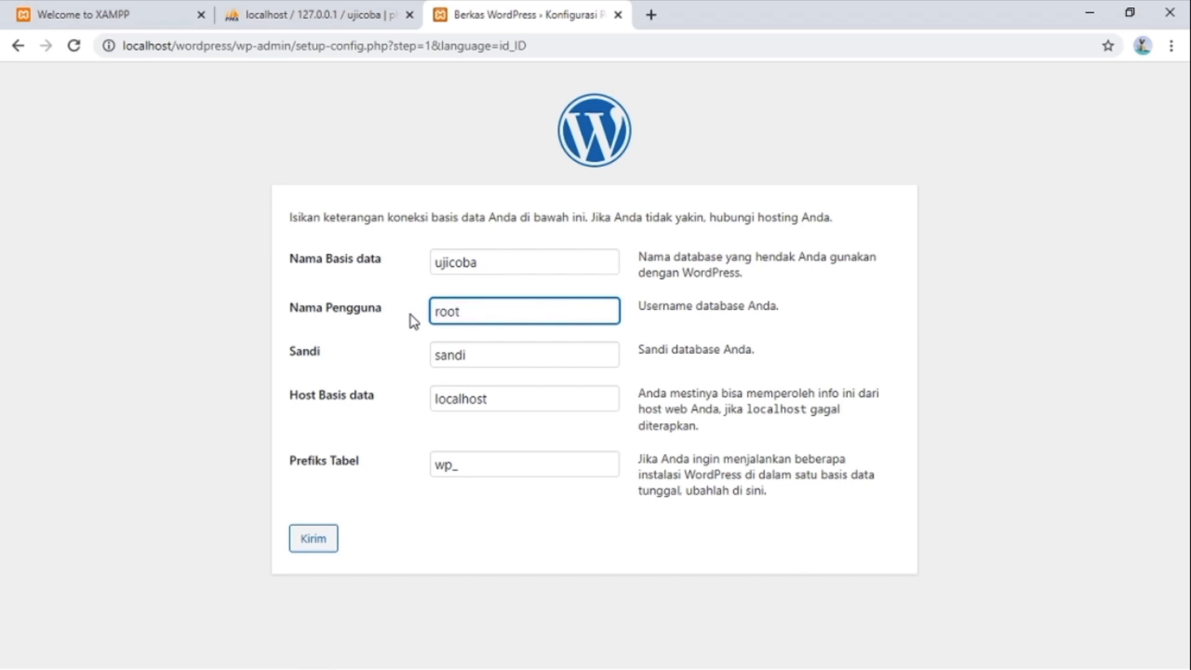
key("Tab")
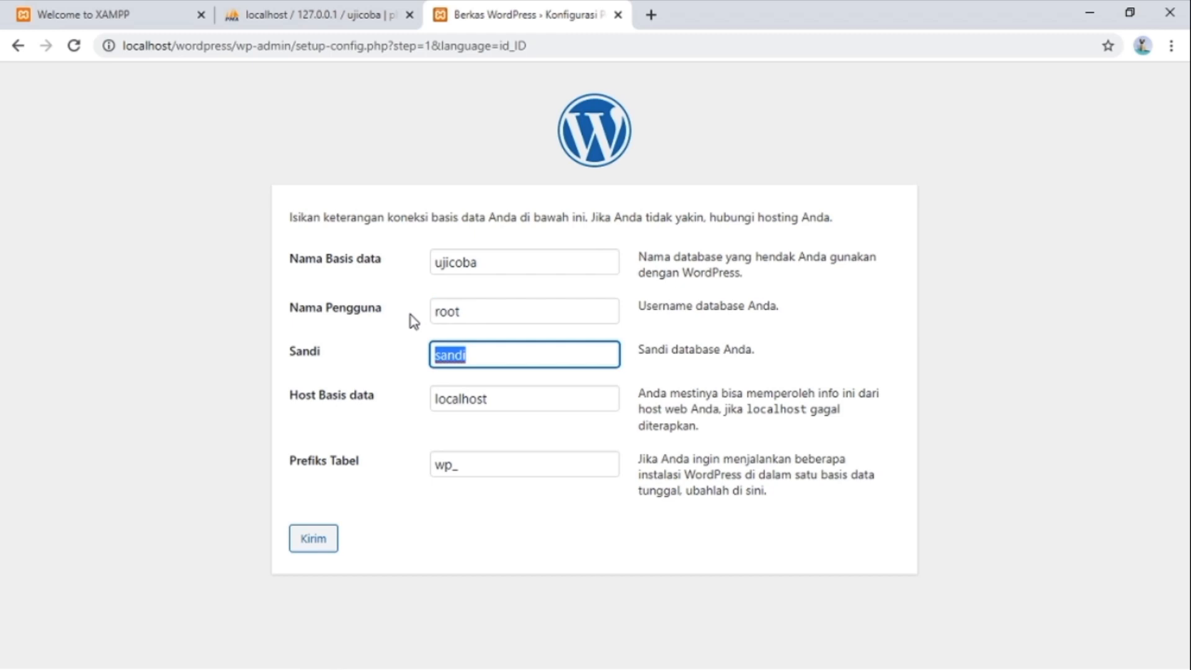
key("BackSpace")
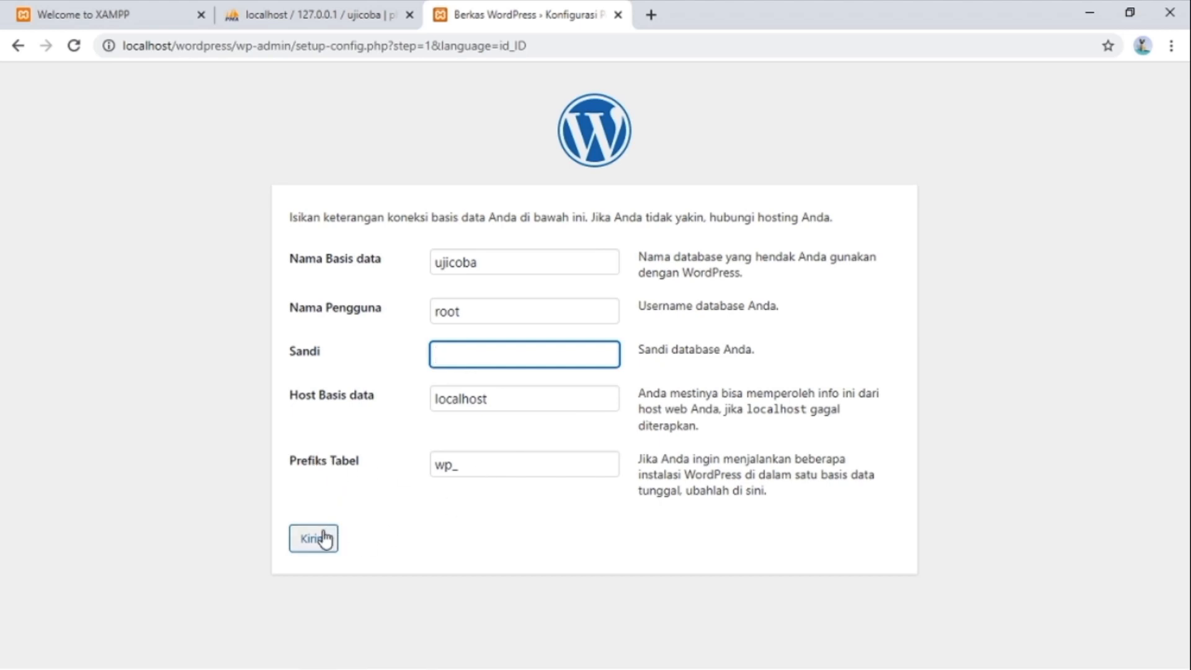
left_click(320, 539)
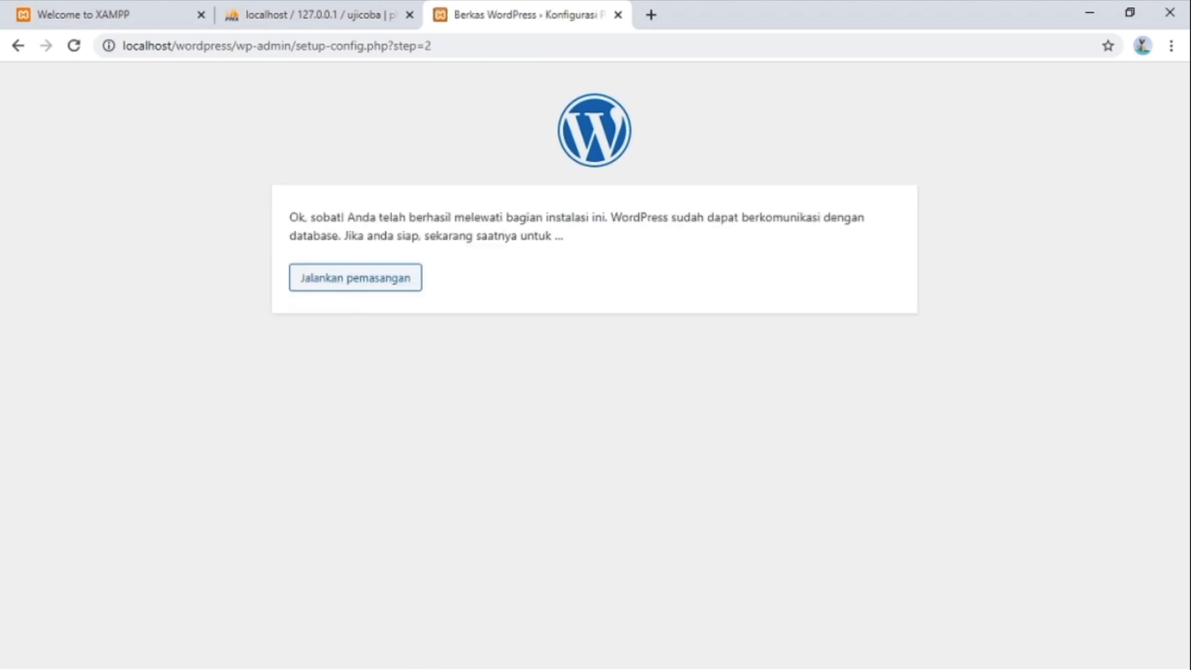
Install WordPress titled 'Personal Website Nama_Anda' with an admin username and password.
left_click(333, 293)
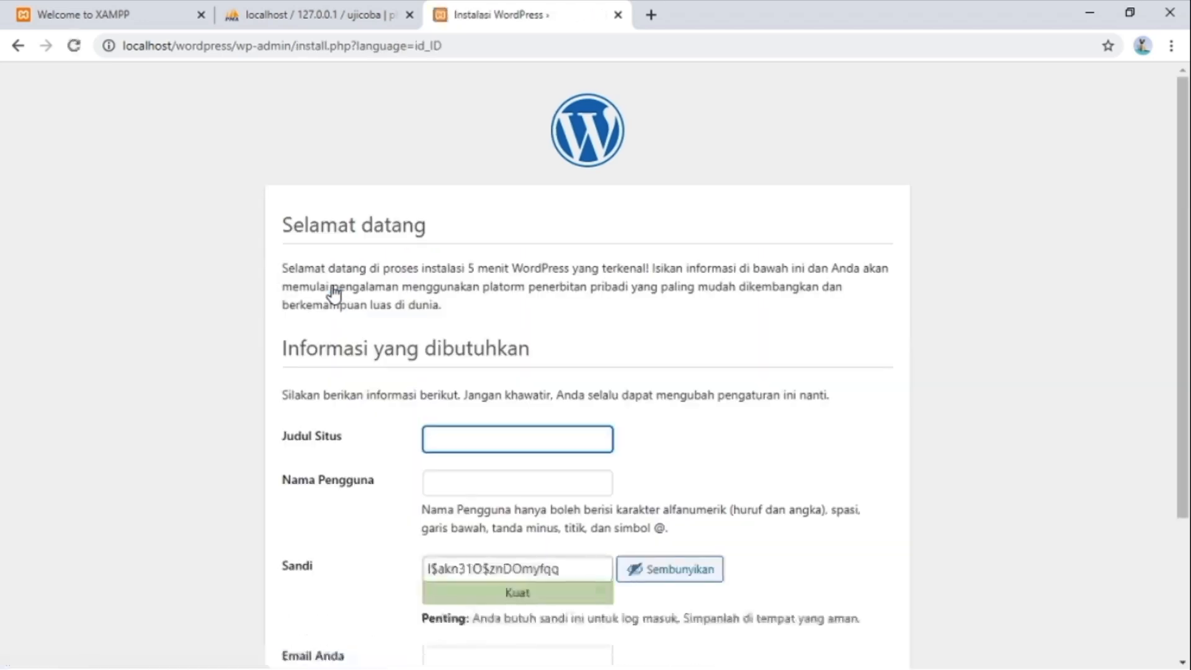
scroll(490, 267, "down", 3)
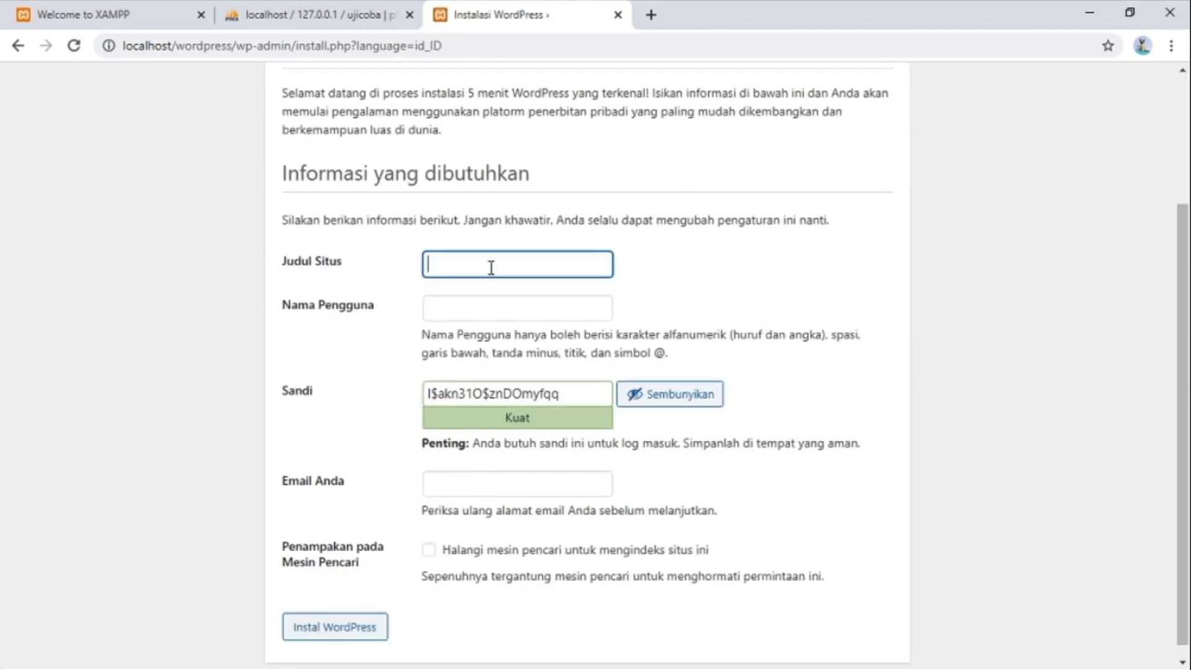
type("Personal Website")
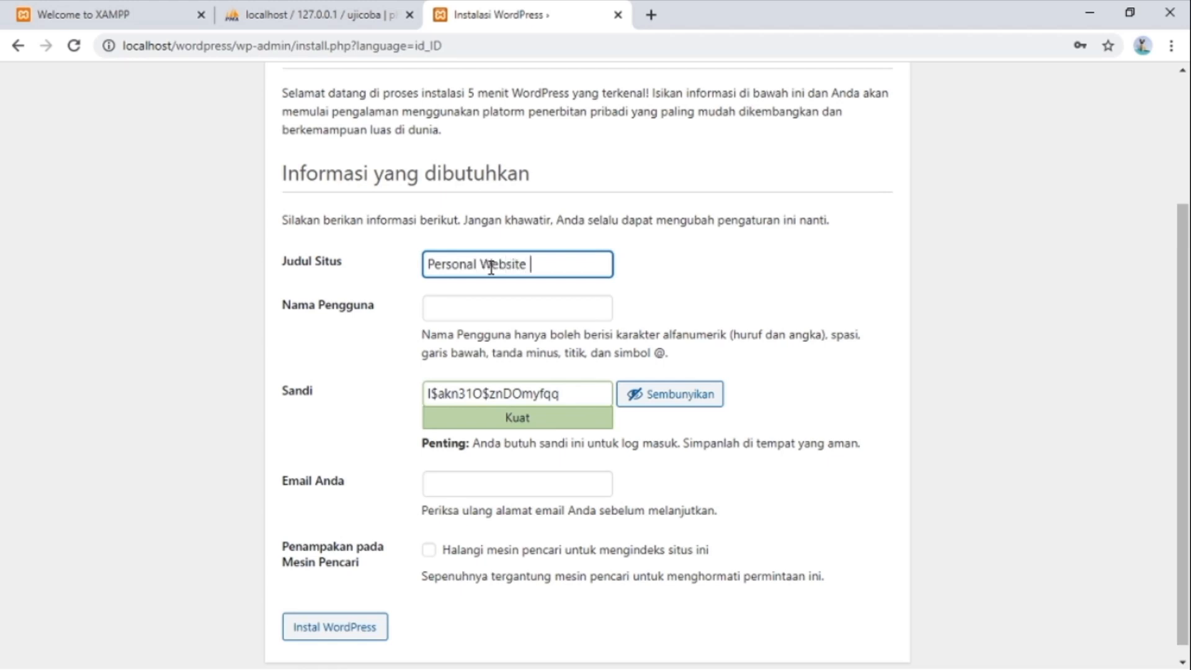
type(" Nama_Anda")
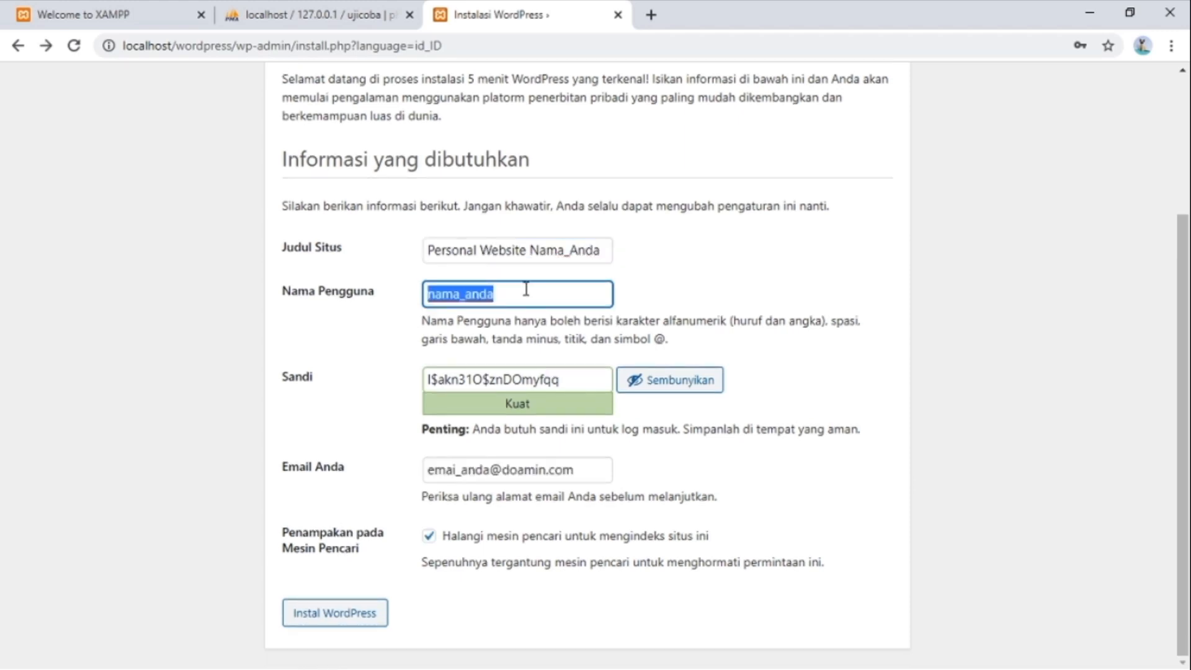
type("lampard")
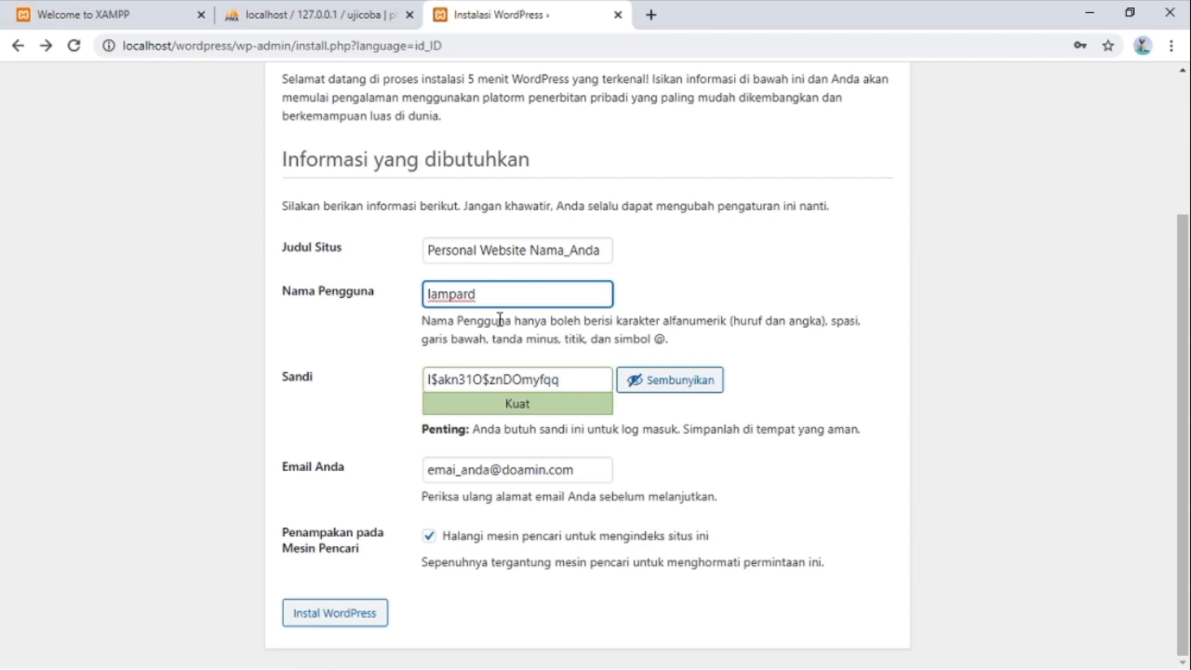
triple_click(466, 375)
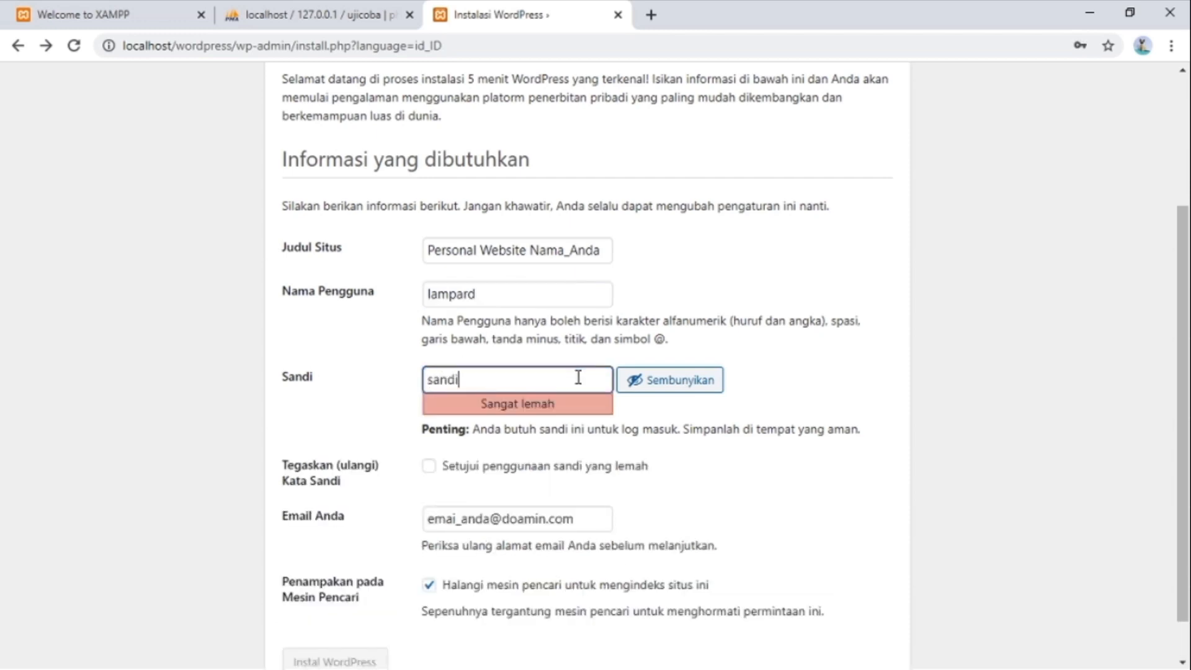
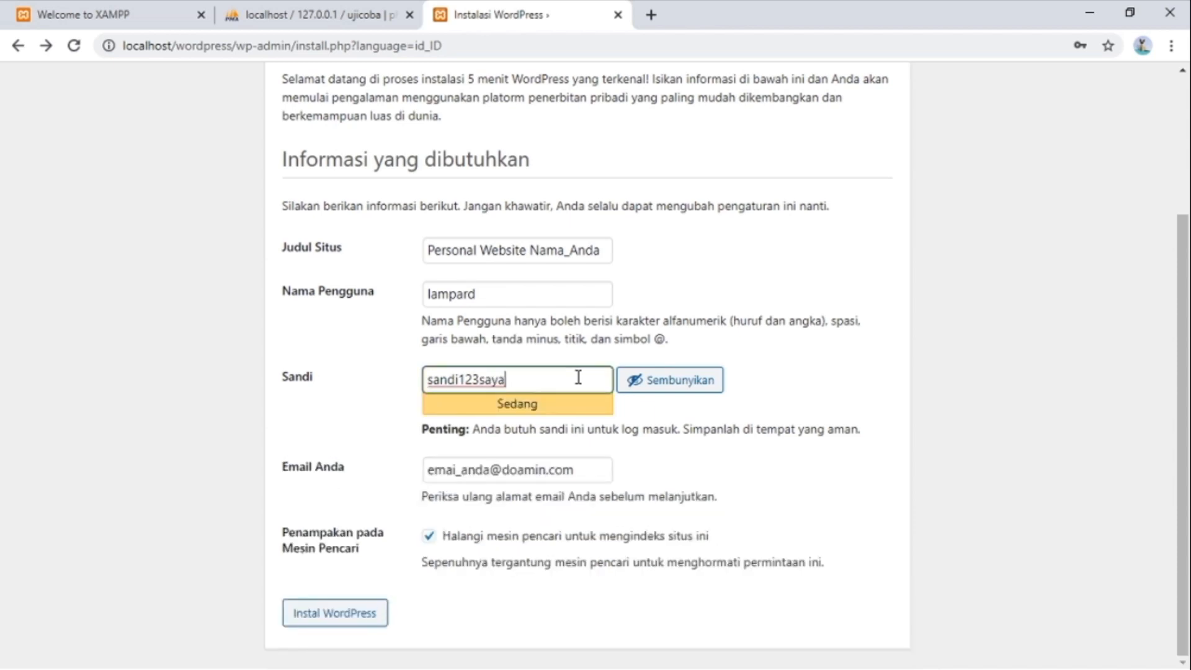
left_click(341, 623)
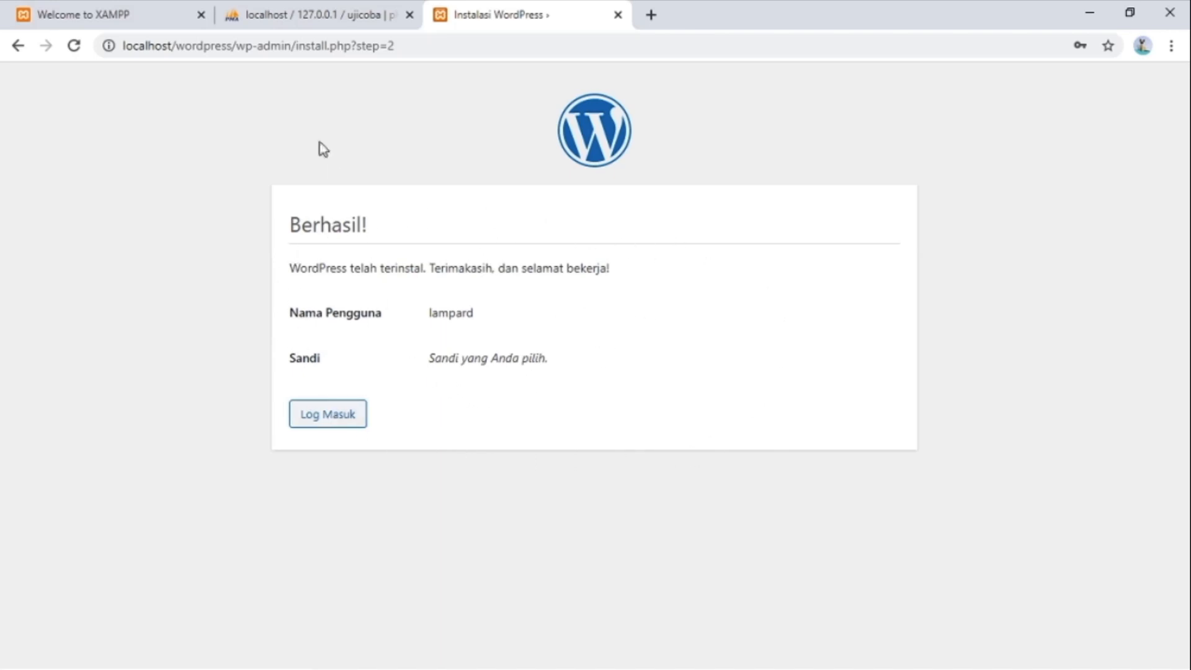
Restart Chrome, load localhost/wordpress, and scroll through the Halo dunia! post and sidebar widgets.
left_click(1186, 22)
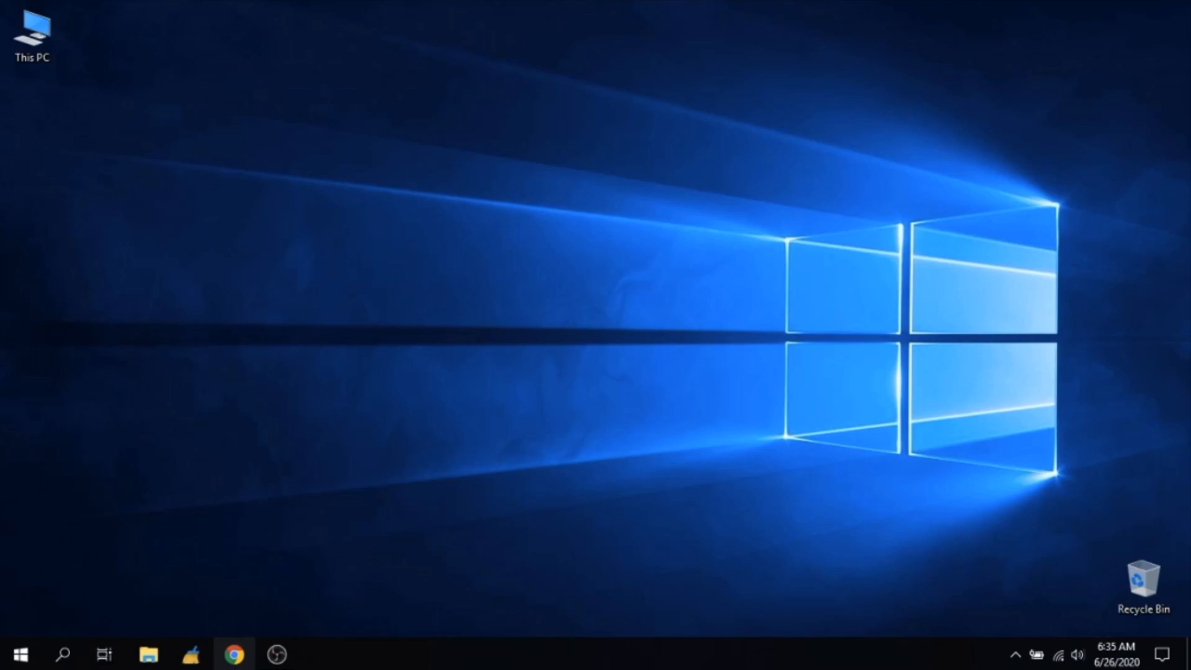
left_click(234, 655)
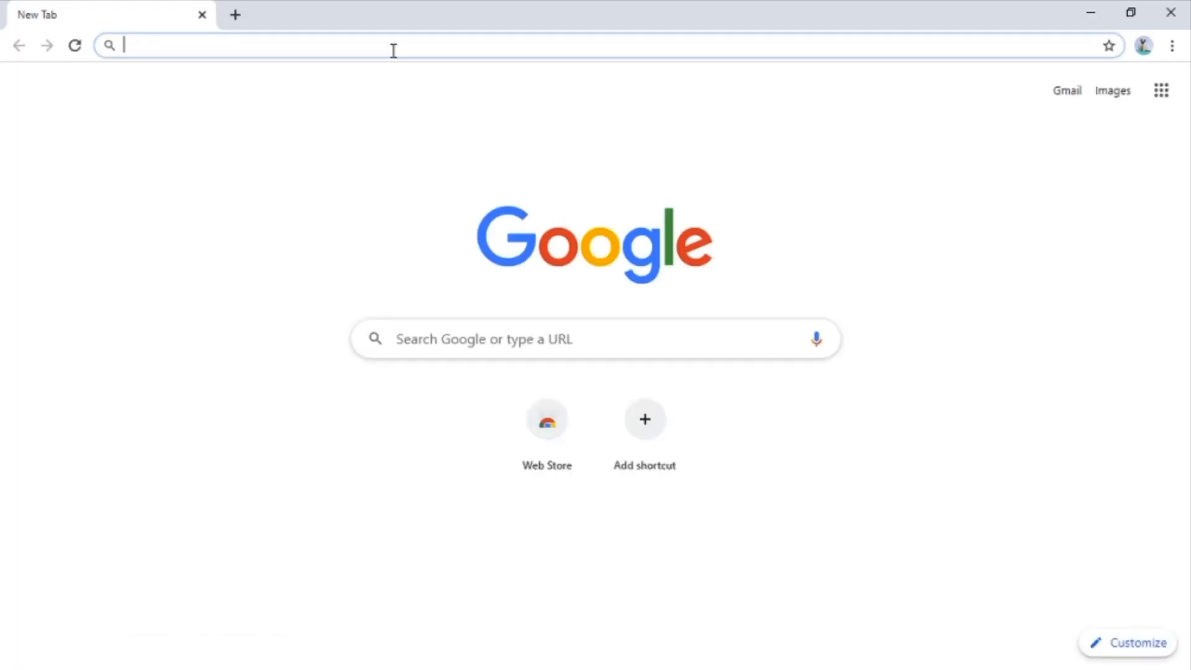
type("lo")
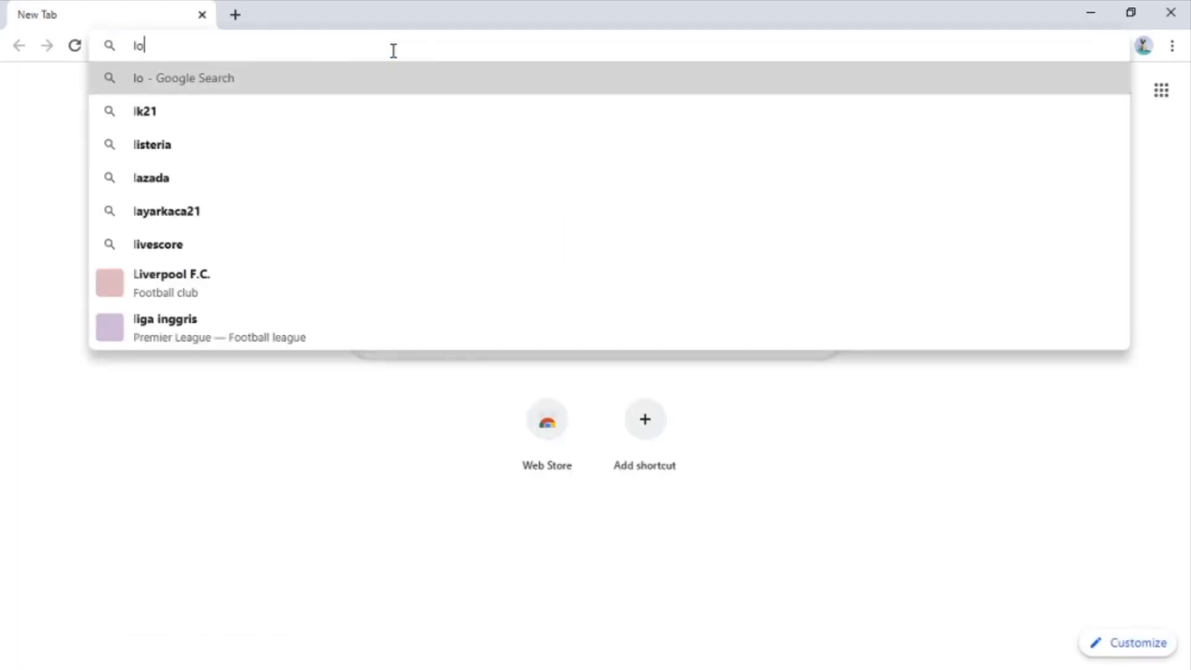
type("calhost/wordpress")
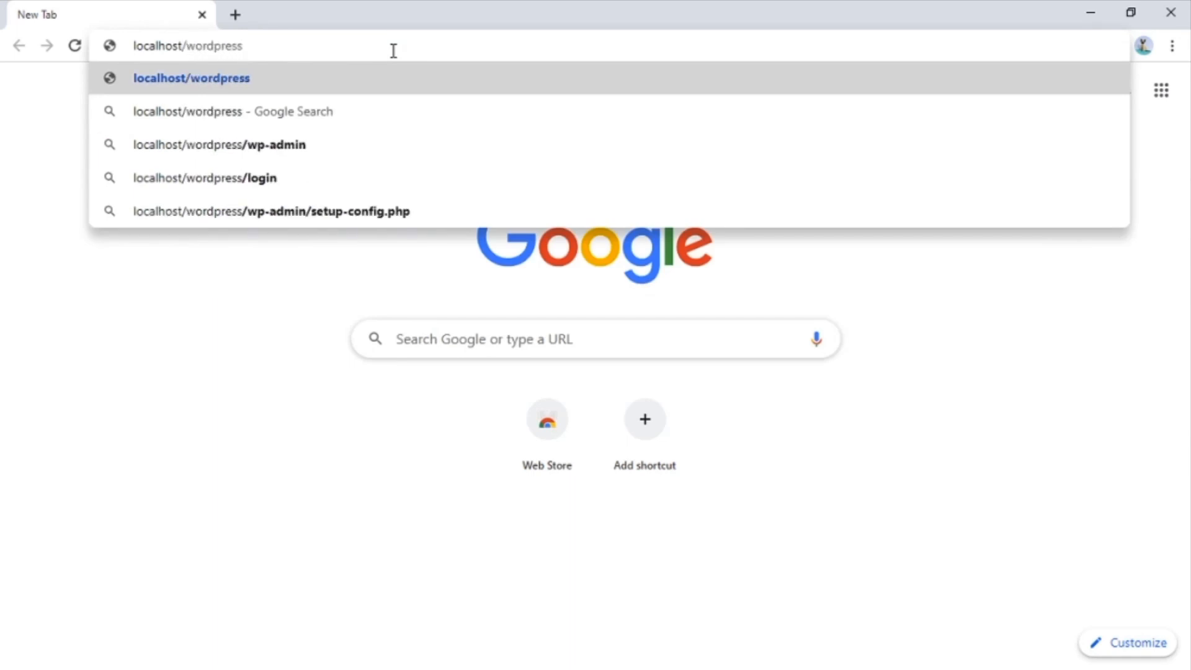
key("Return")
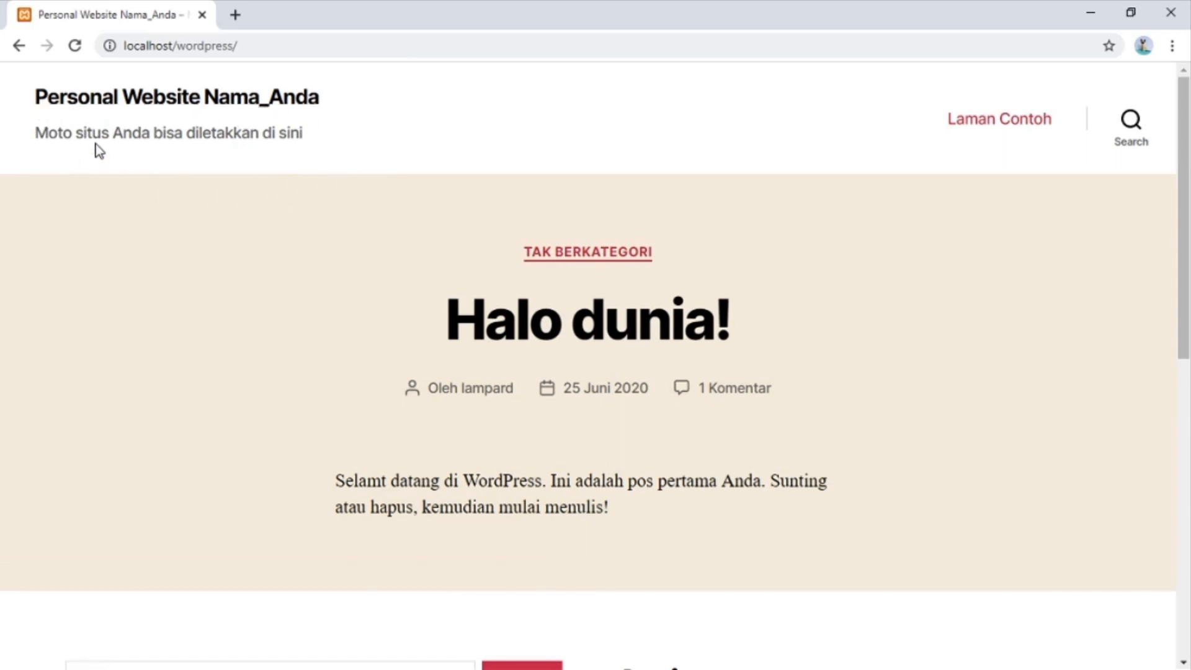
scroll(548, 307, "down", 6)
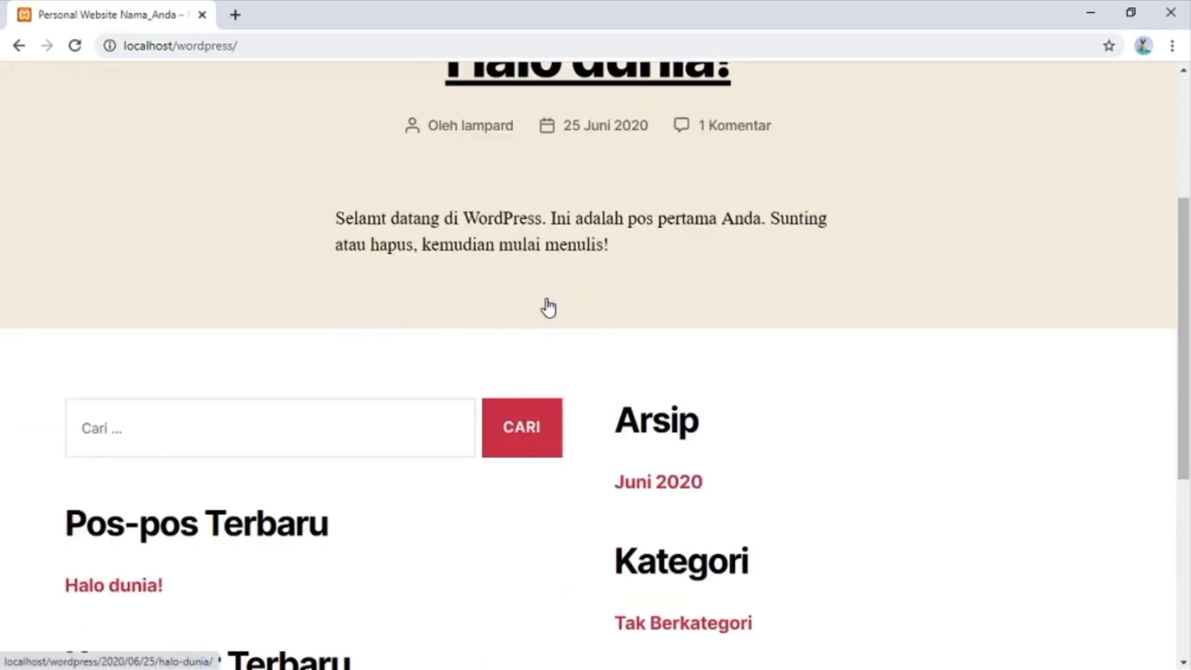
scroll(548, 307, "down", 3)
scroll(548, 307, "up", 8)
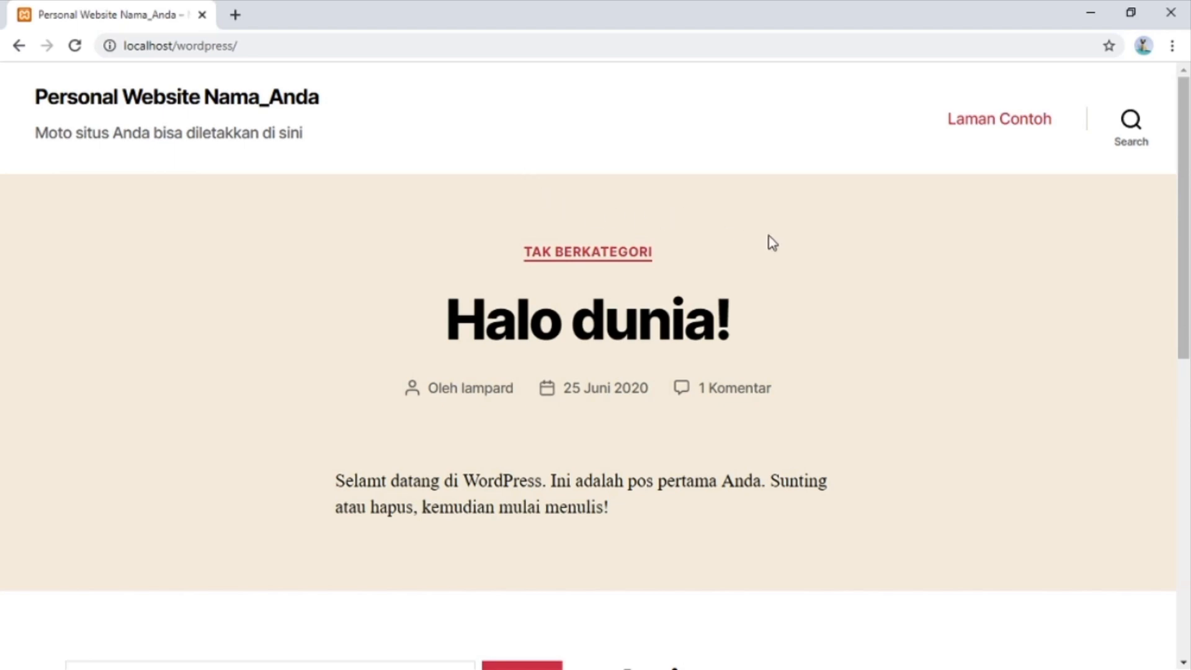
scroll(966, 133, "down", 8)
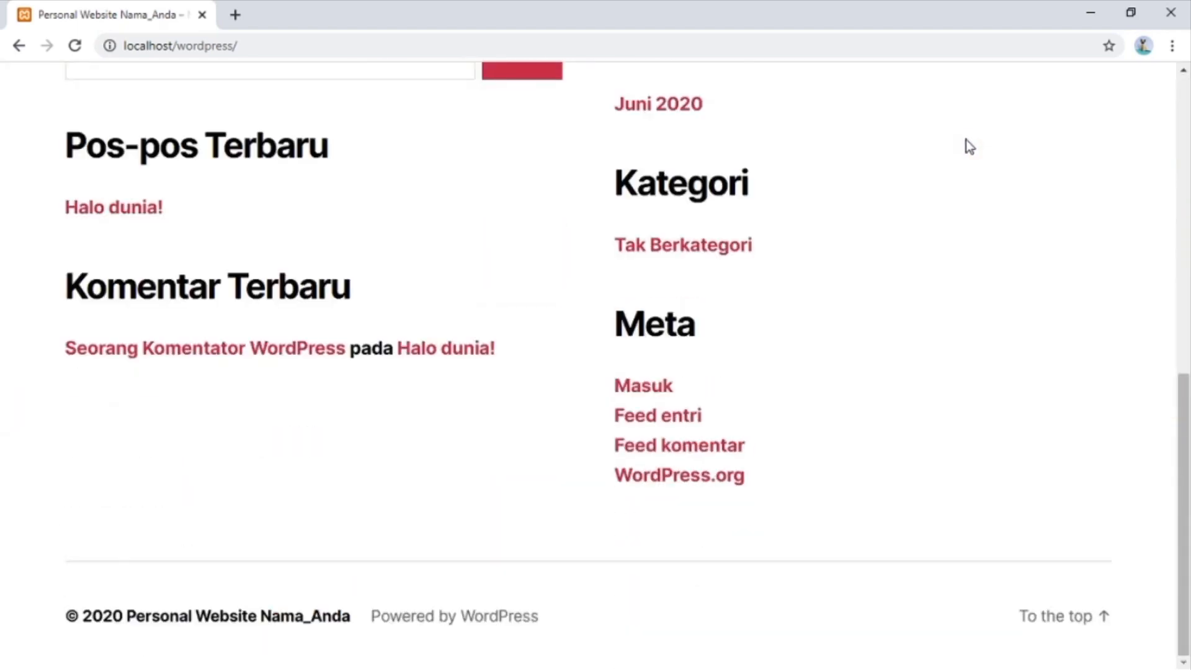
scroll(966, 140, "up", 8)
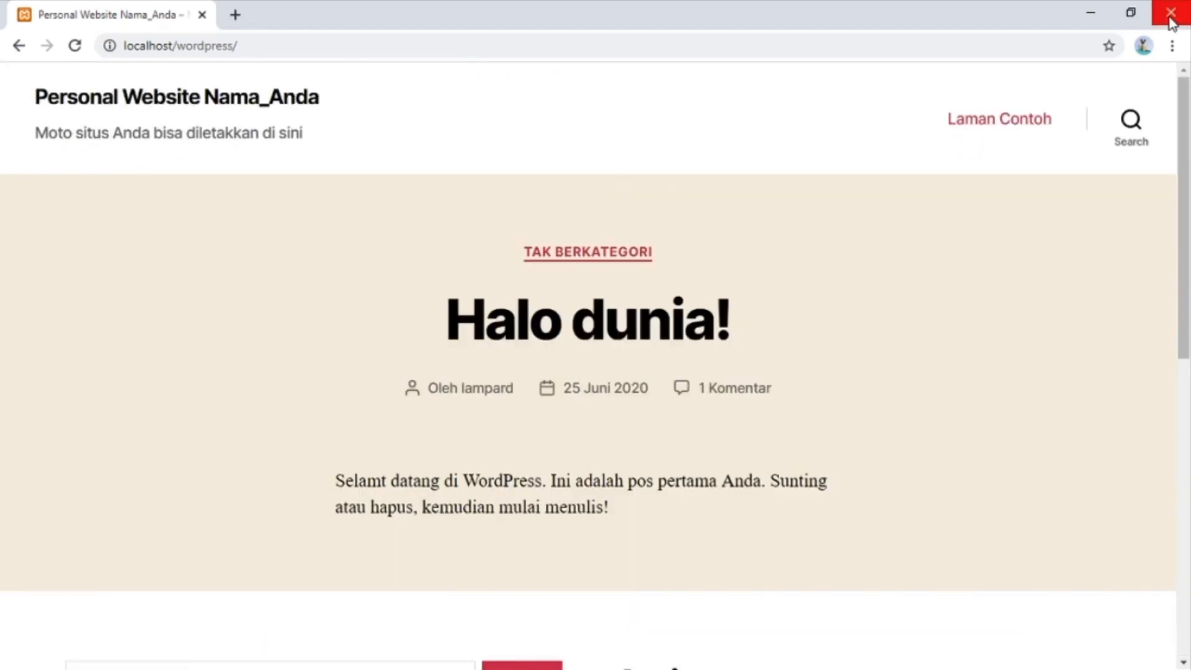